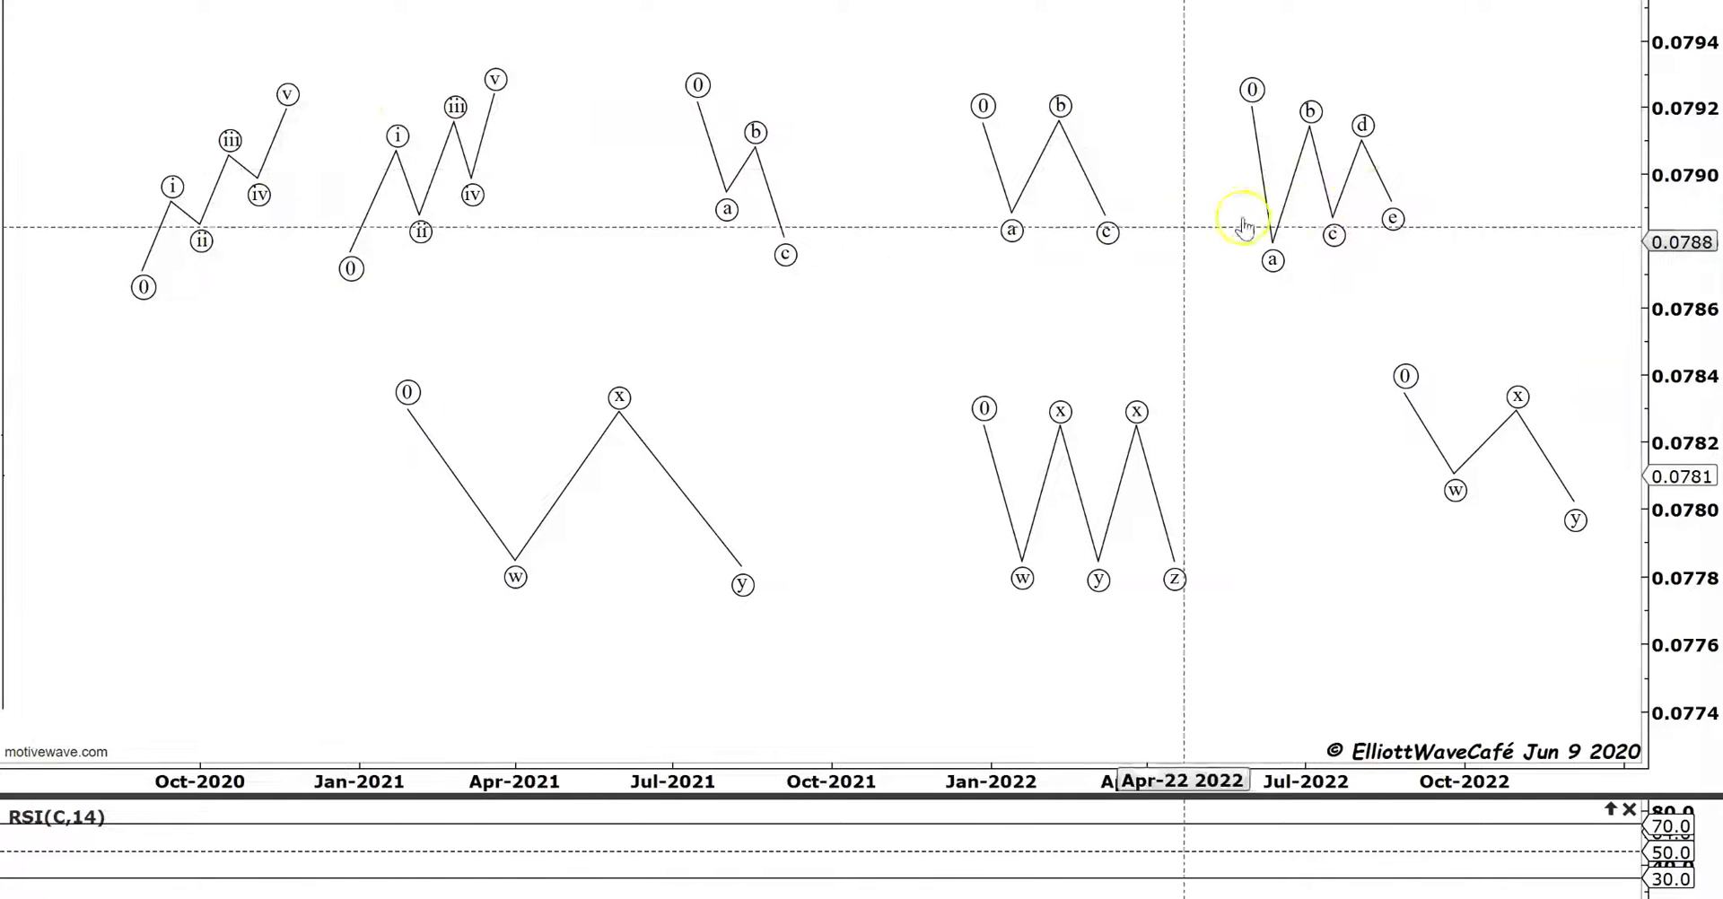
- Select the a-b-c-d-e triangle, then clear the selection and pick the right-hand 0-w-x-y combo
mouse_move(1389, 191)
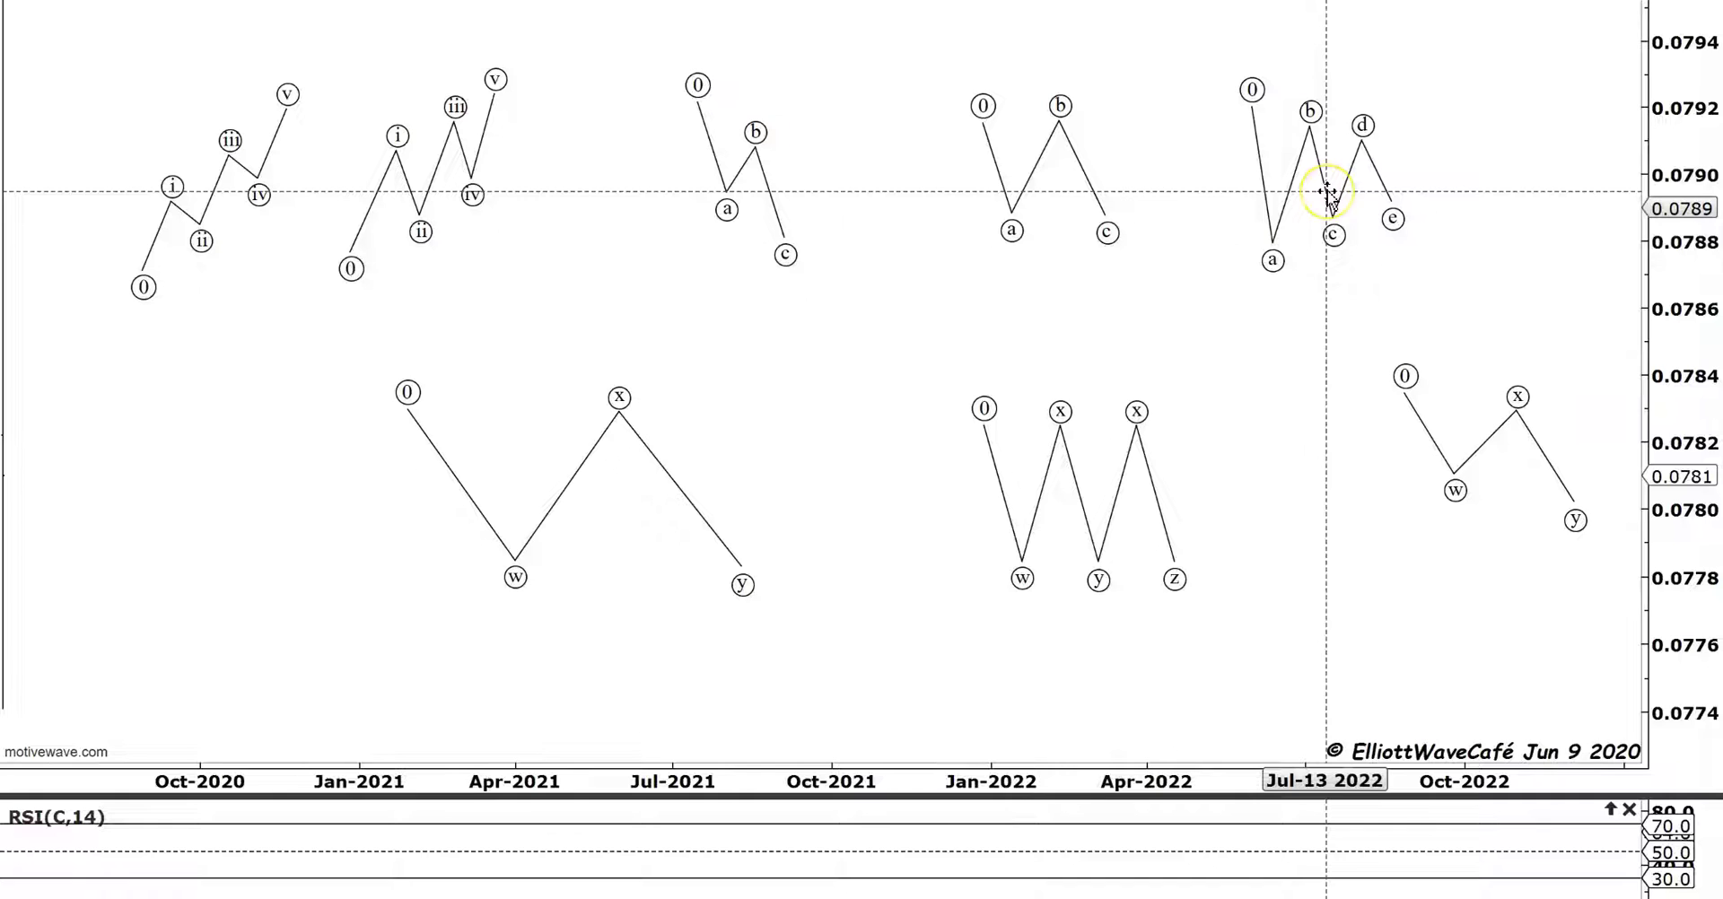
mouse_move(1328, 194)
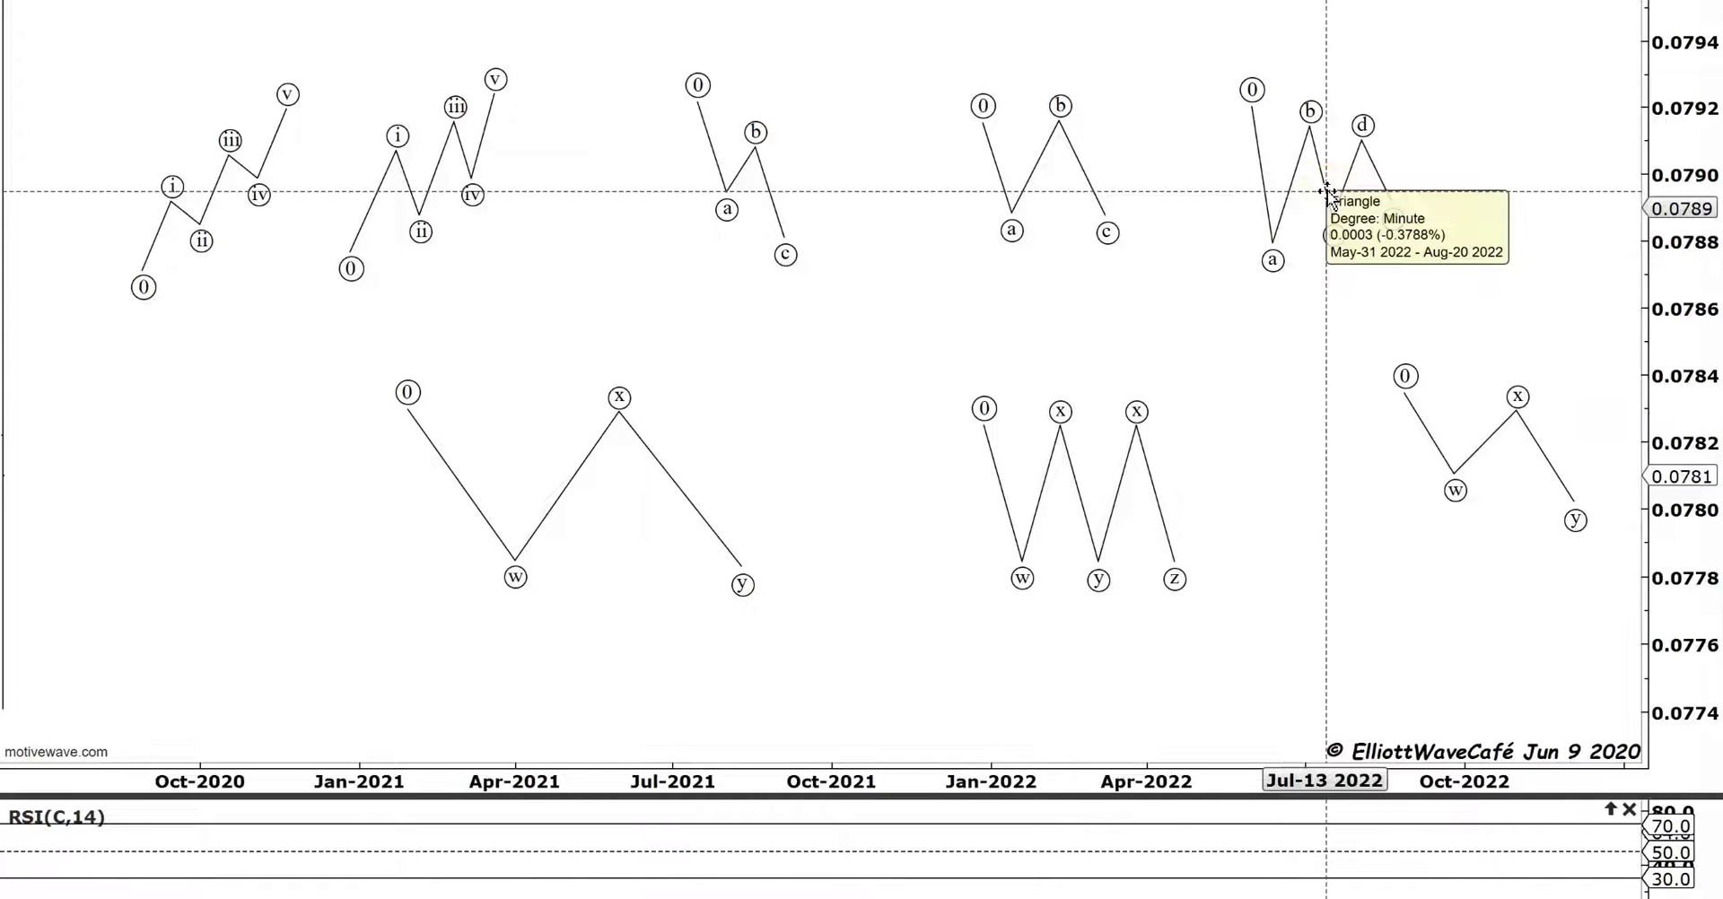
click(1337, 207)
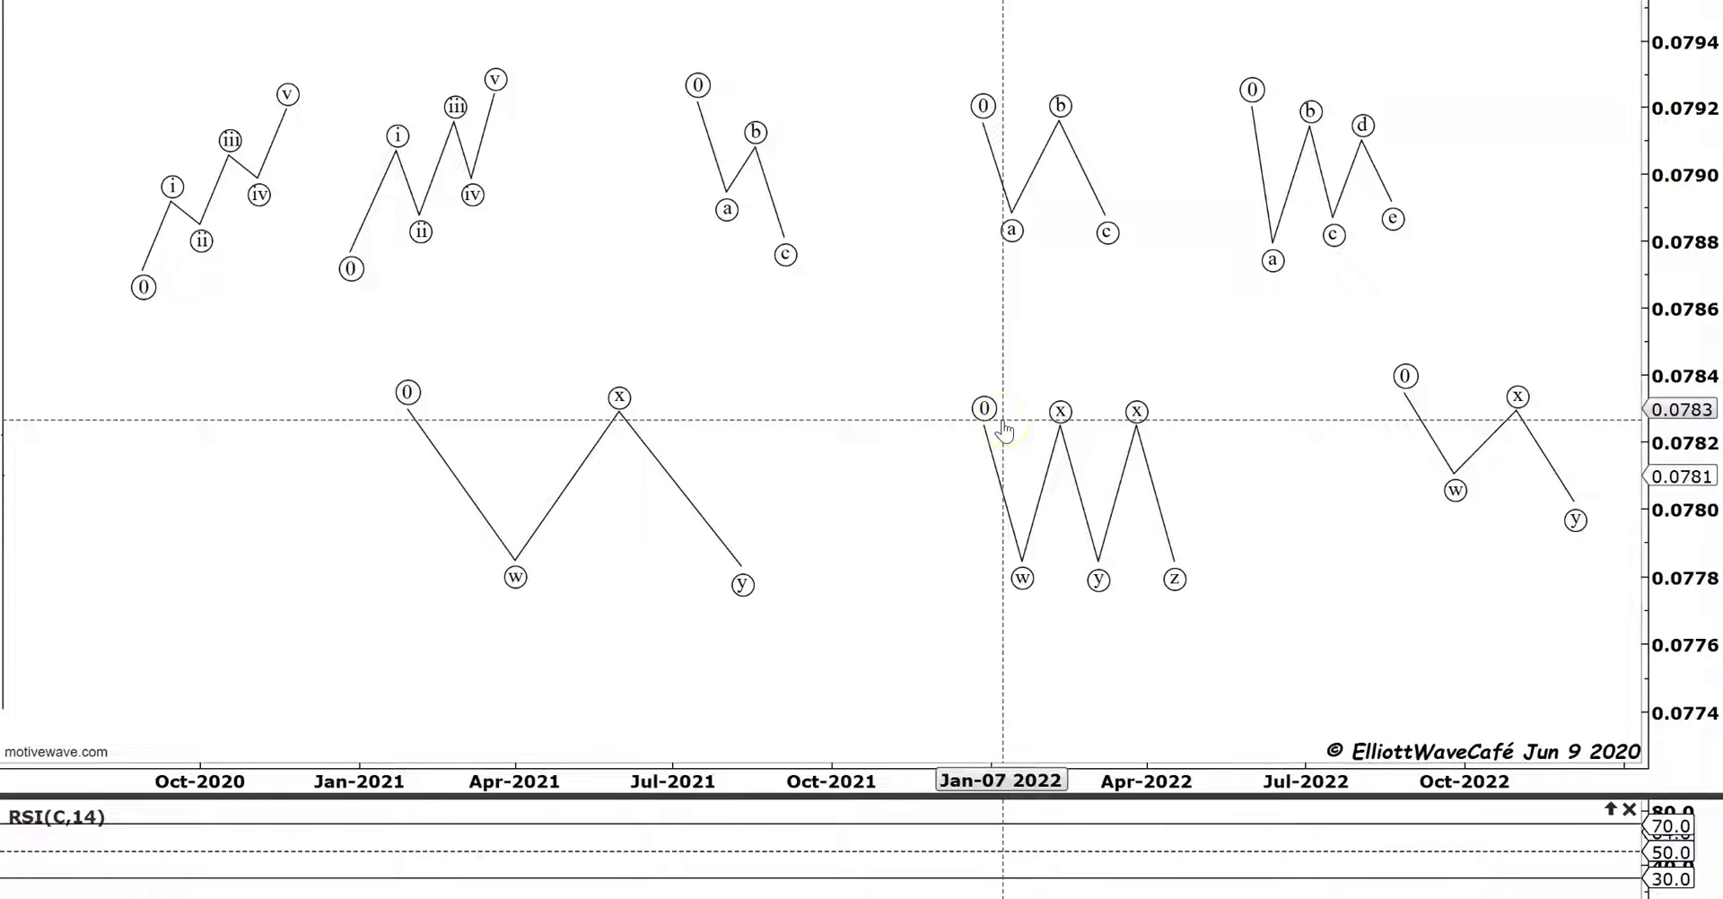
click(878, 416)
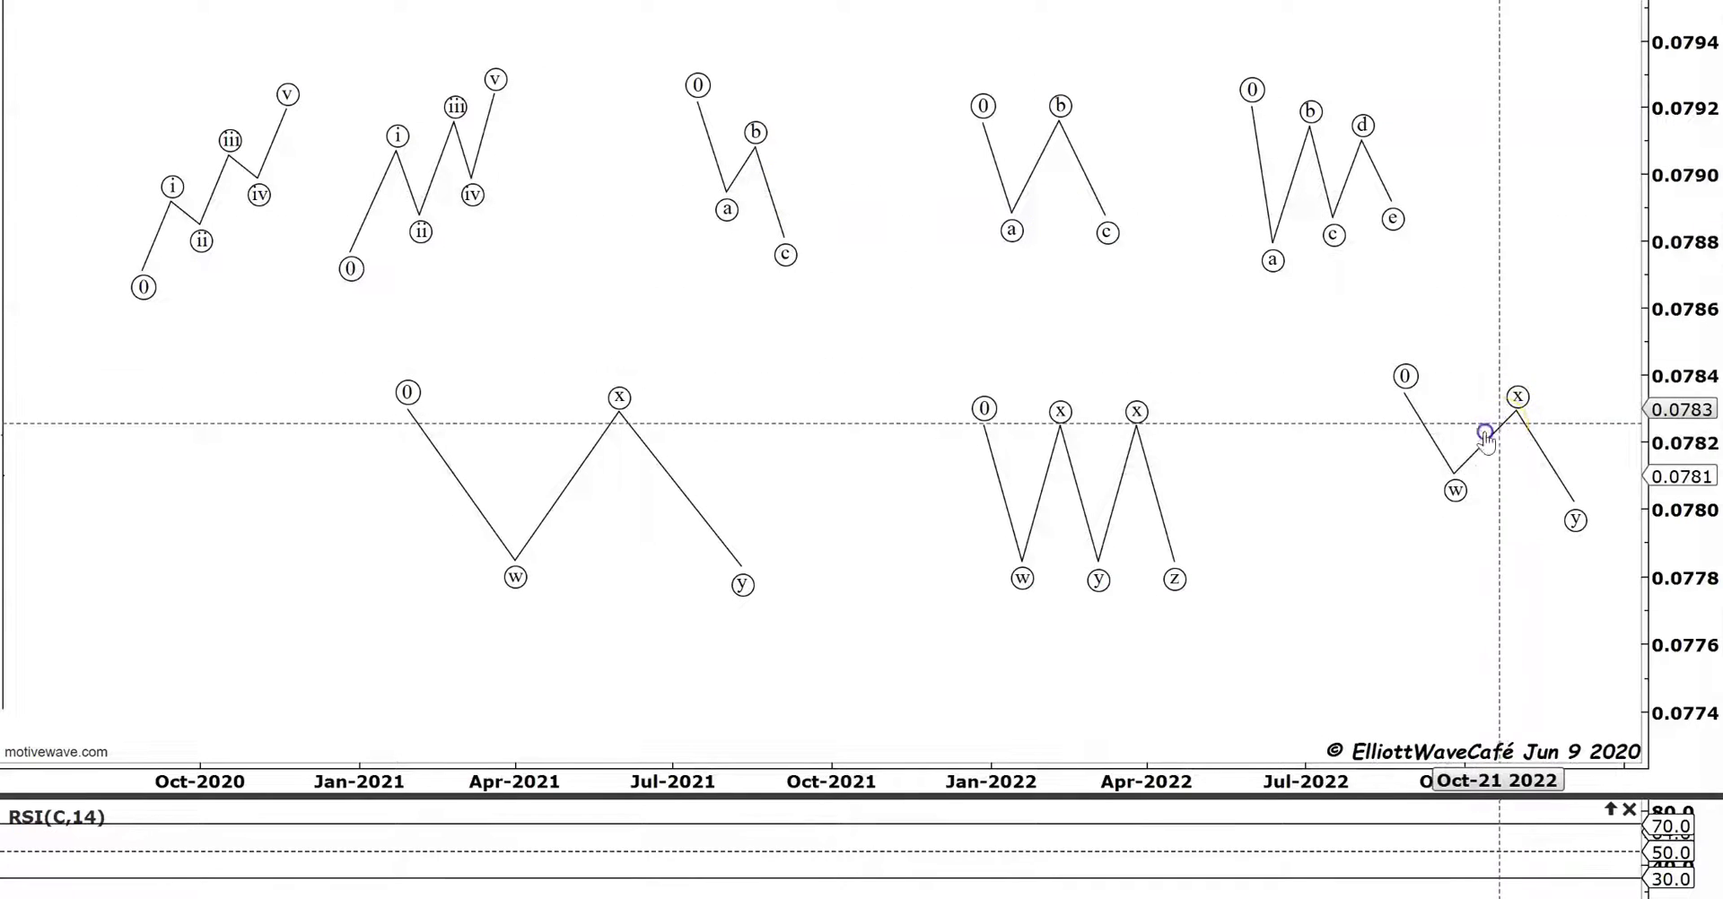
mouse_move(1499, 424)
mouse_down()
mouse_move(781, 479)
mouse_move(430, 454)
mouse_move(838, 485)
mouse_move(1477, 452)
mouse_move(1499, 424)
mouse_up()
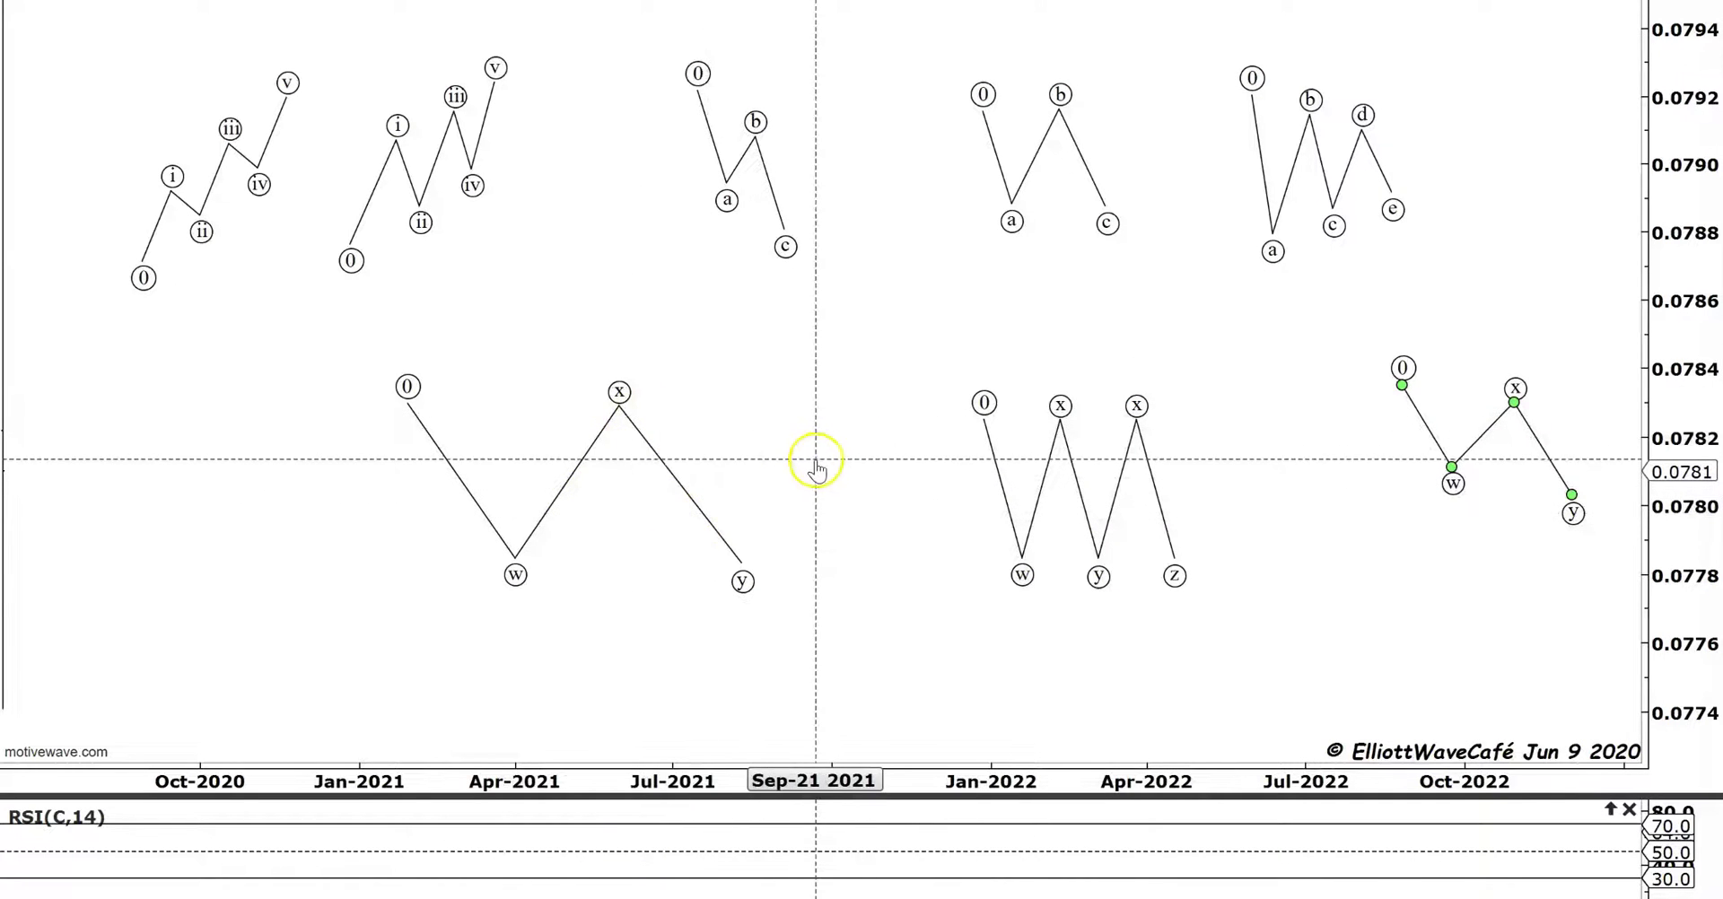
- Shift the lower-left W-X-Y combo slightly up and to the left
mouse_move(412, 406)
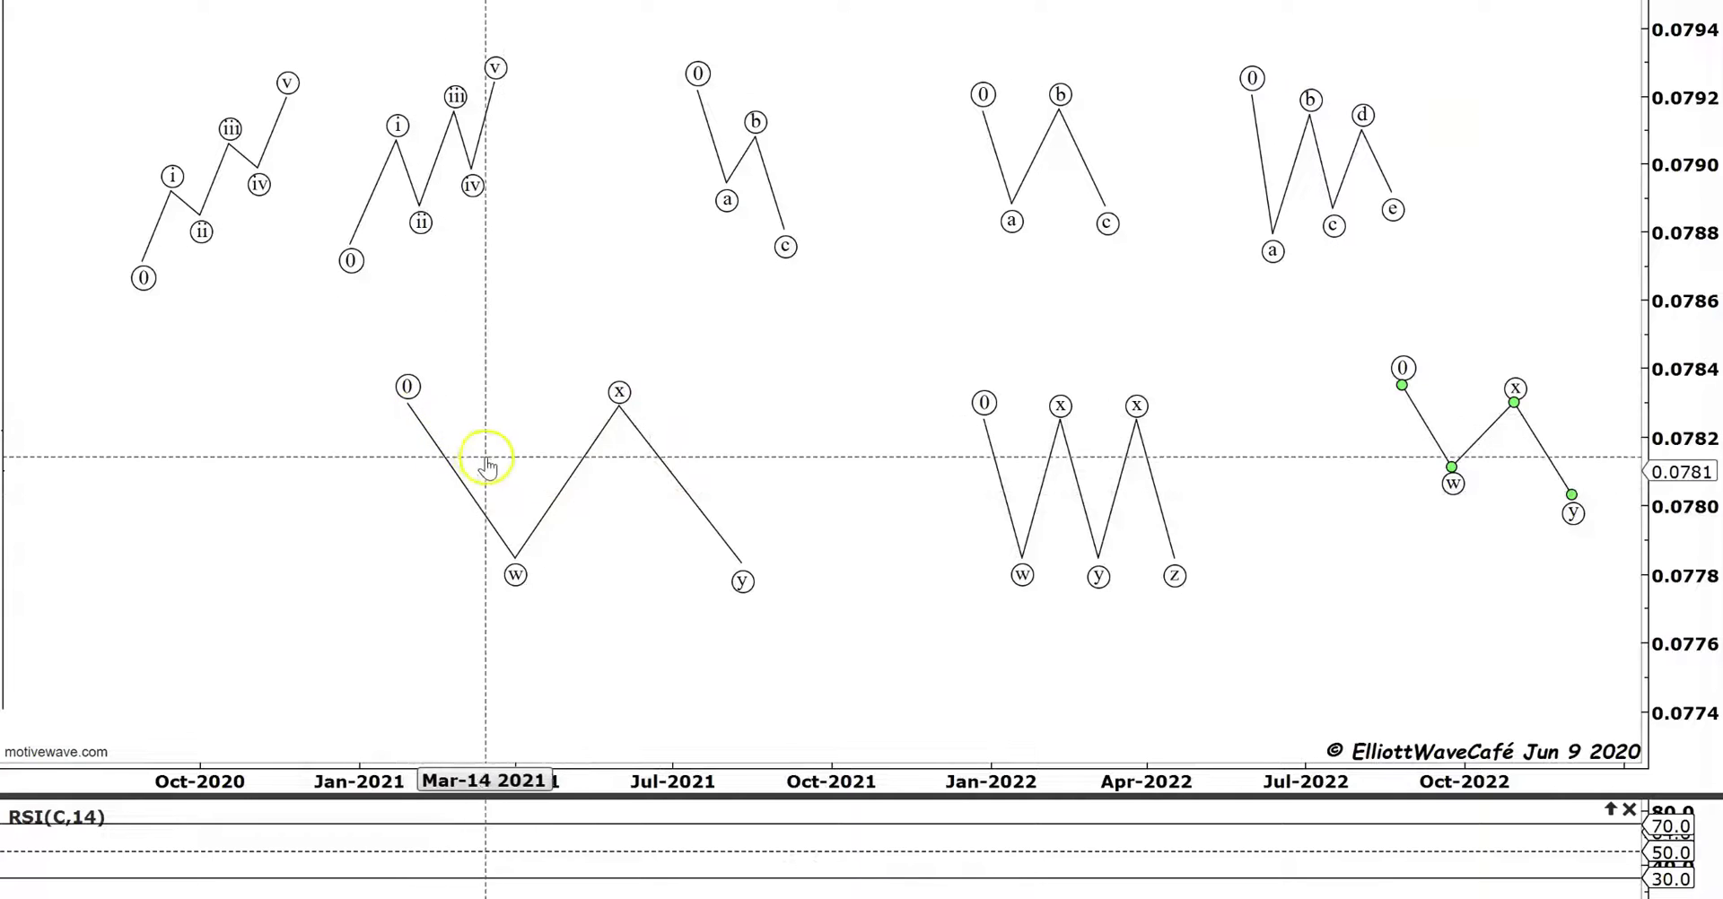
drag(455, 471, 437, 422)
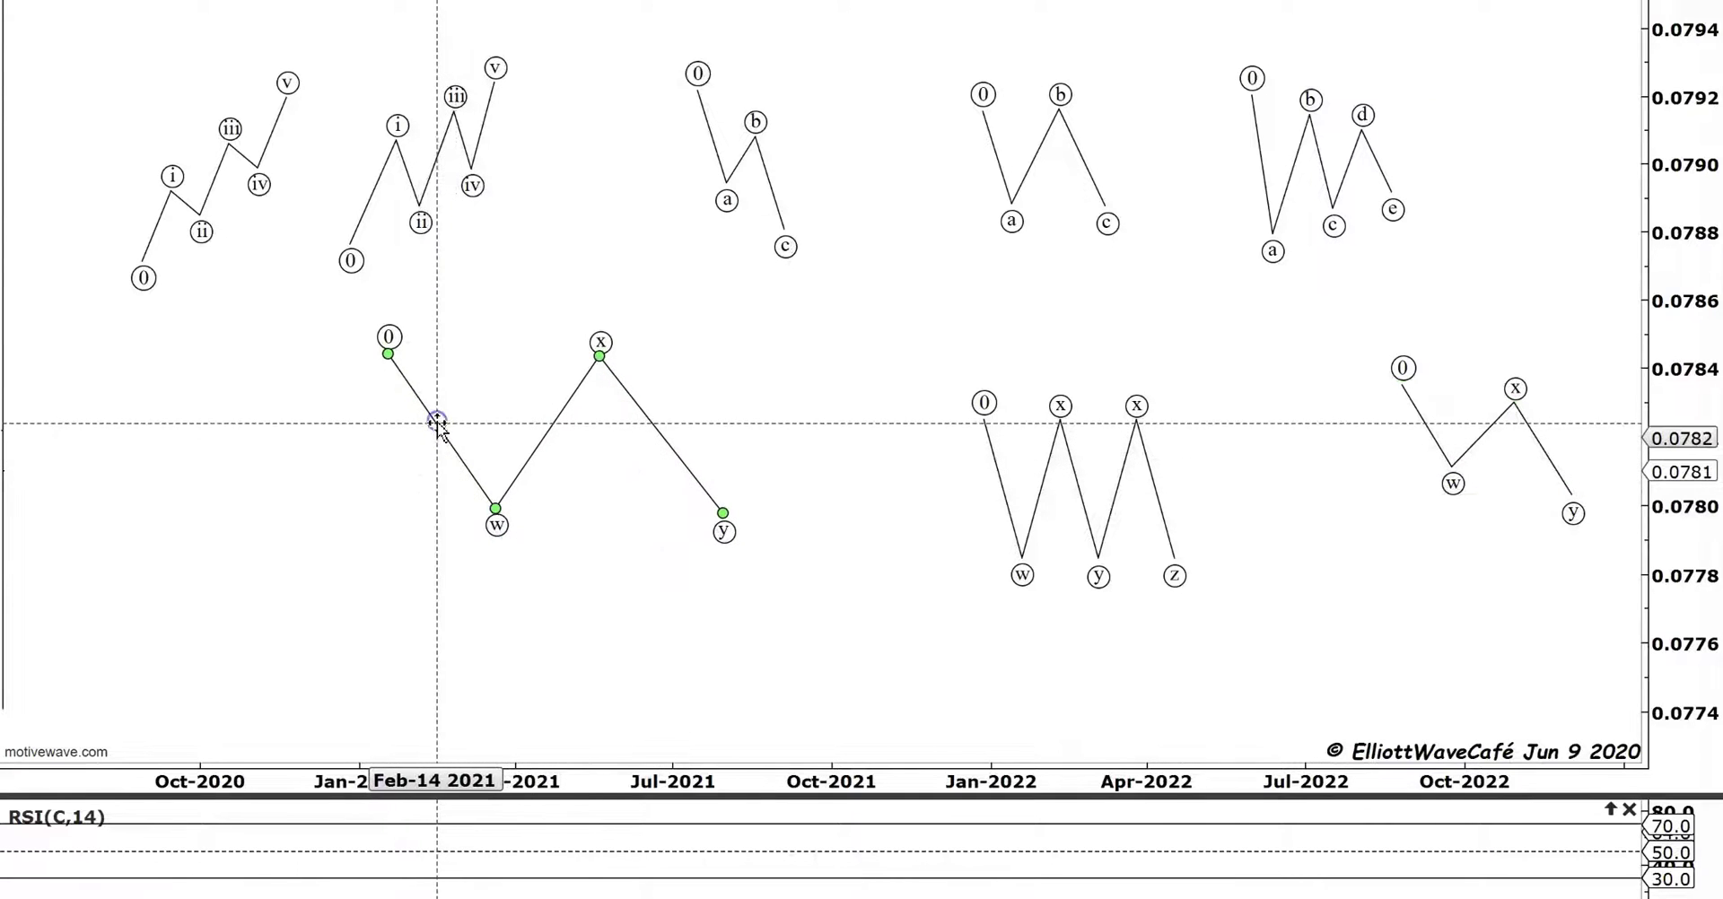
click(494, 530)
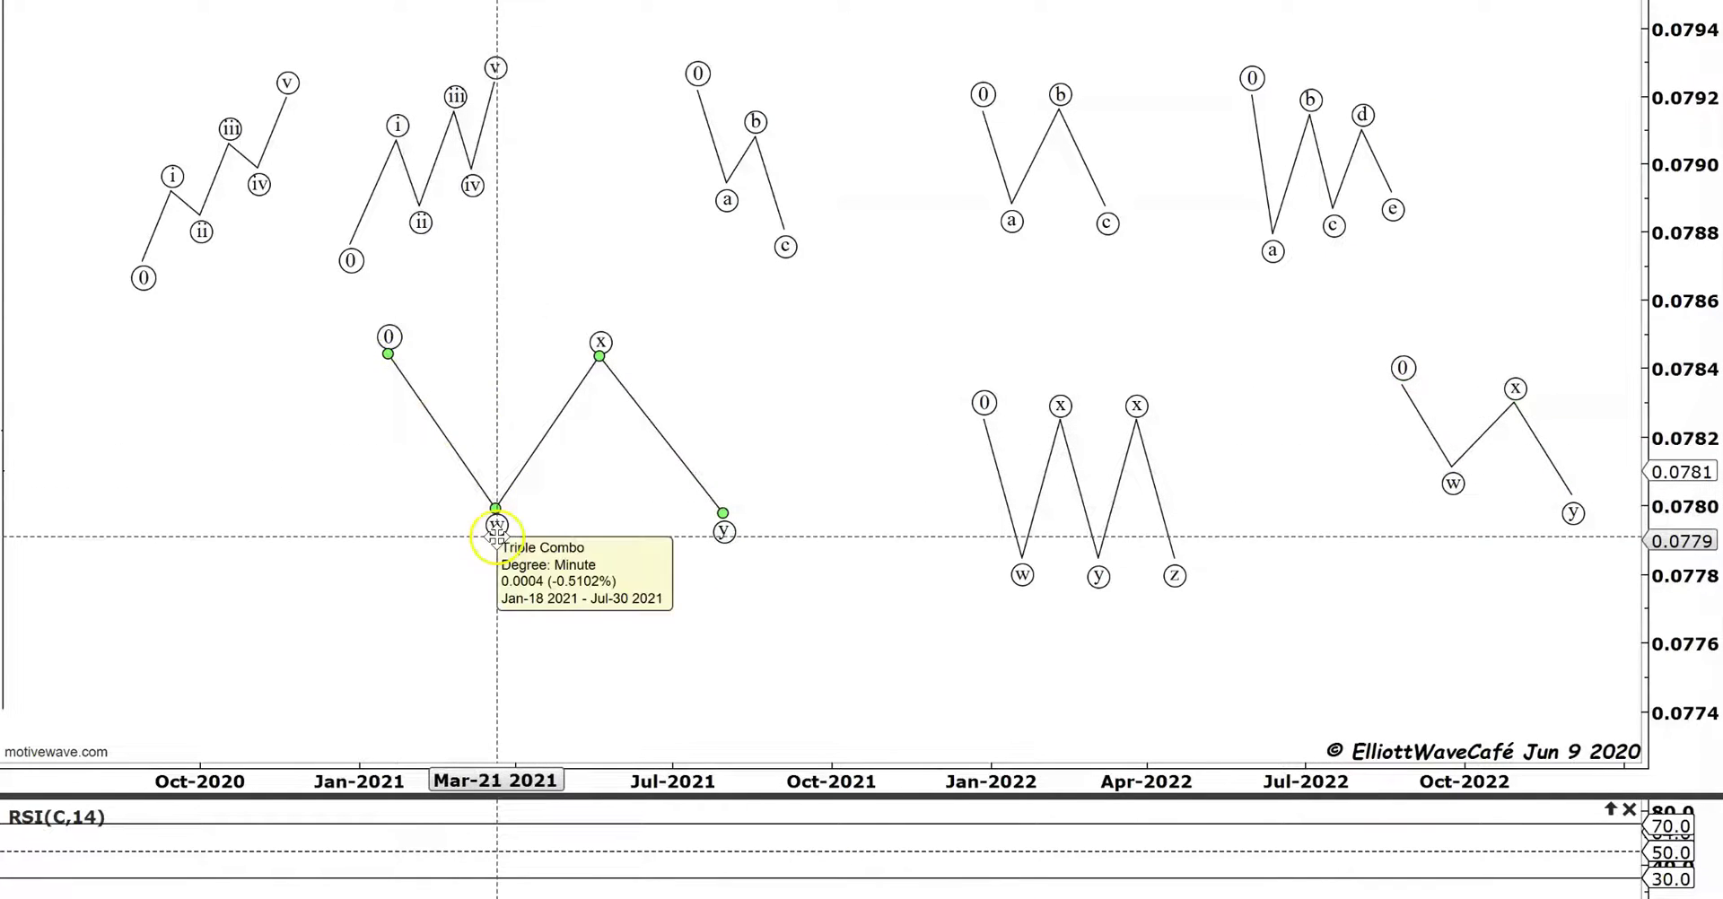
- Drop the a-b-c zigzag onto the combo's Y leg, then lift it back toward the top row
drag(742, 155, 675, 422)
click(423, 435)
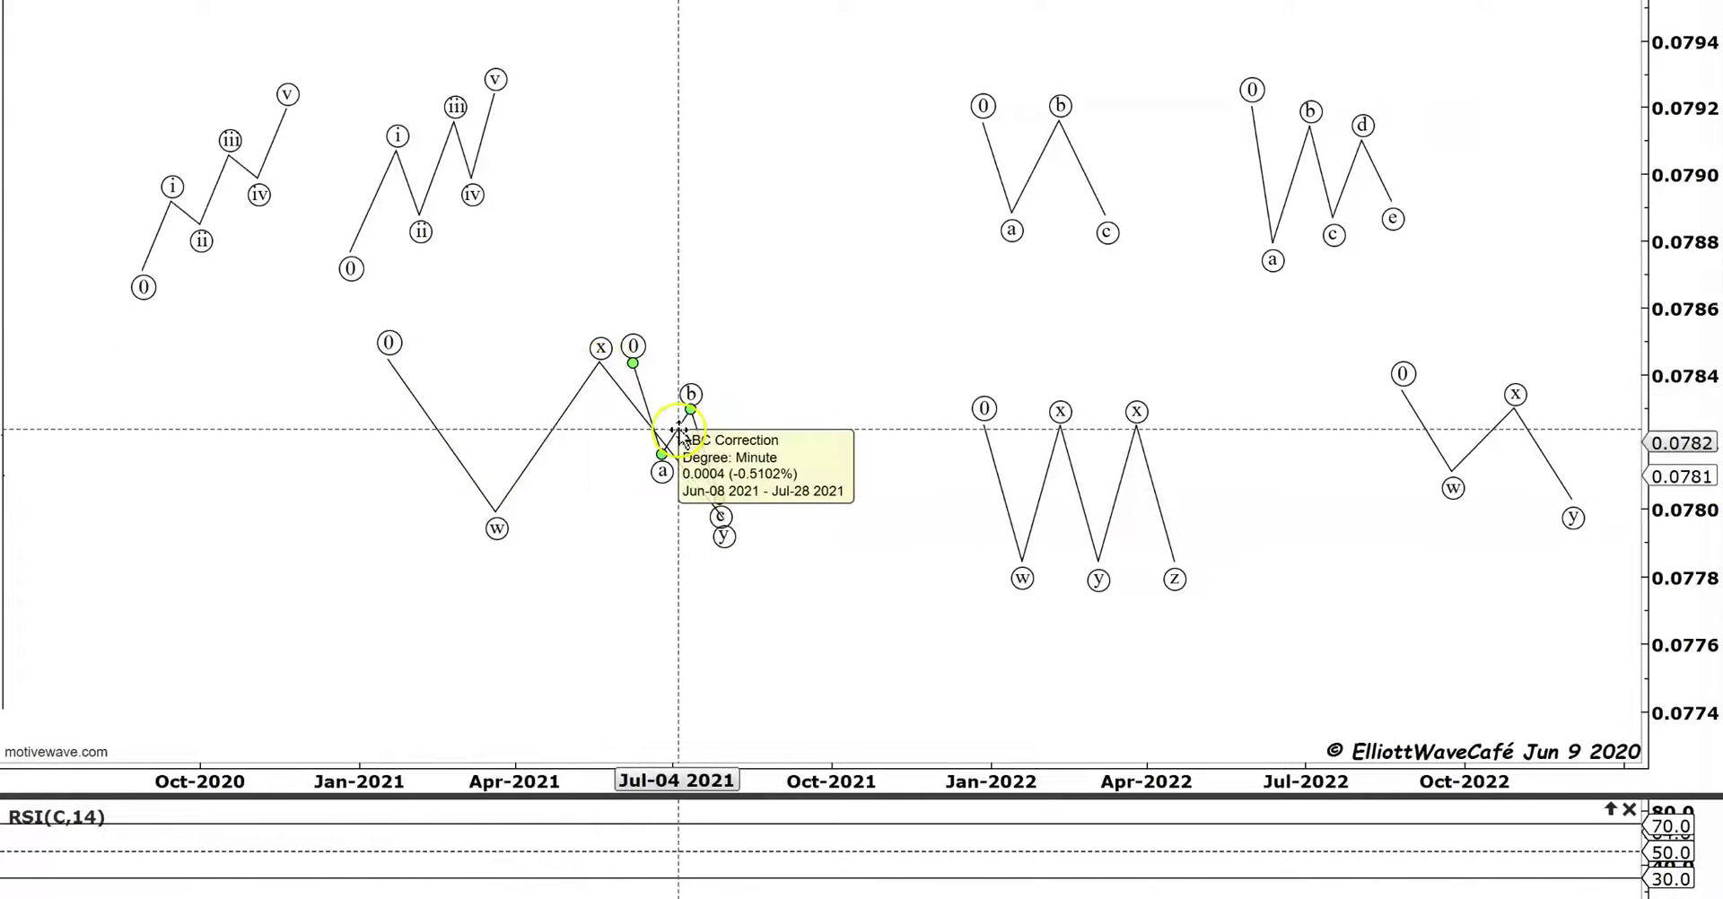
drag(677, 429, 772, 171)
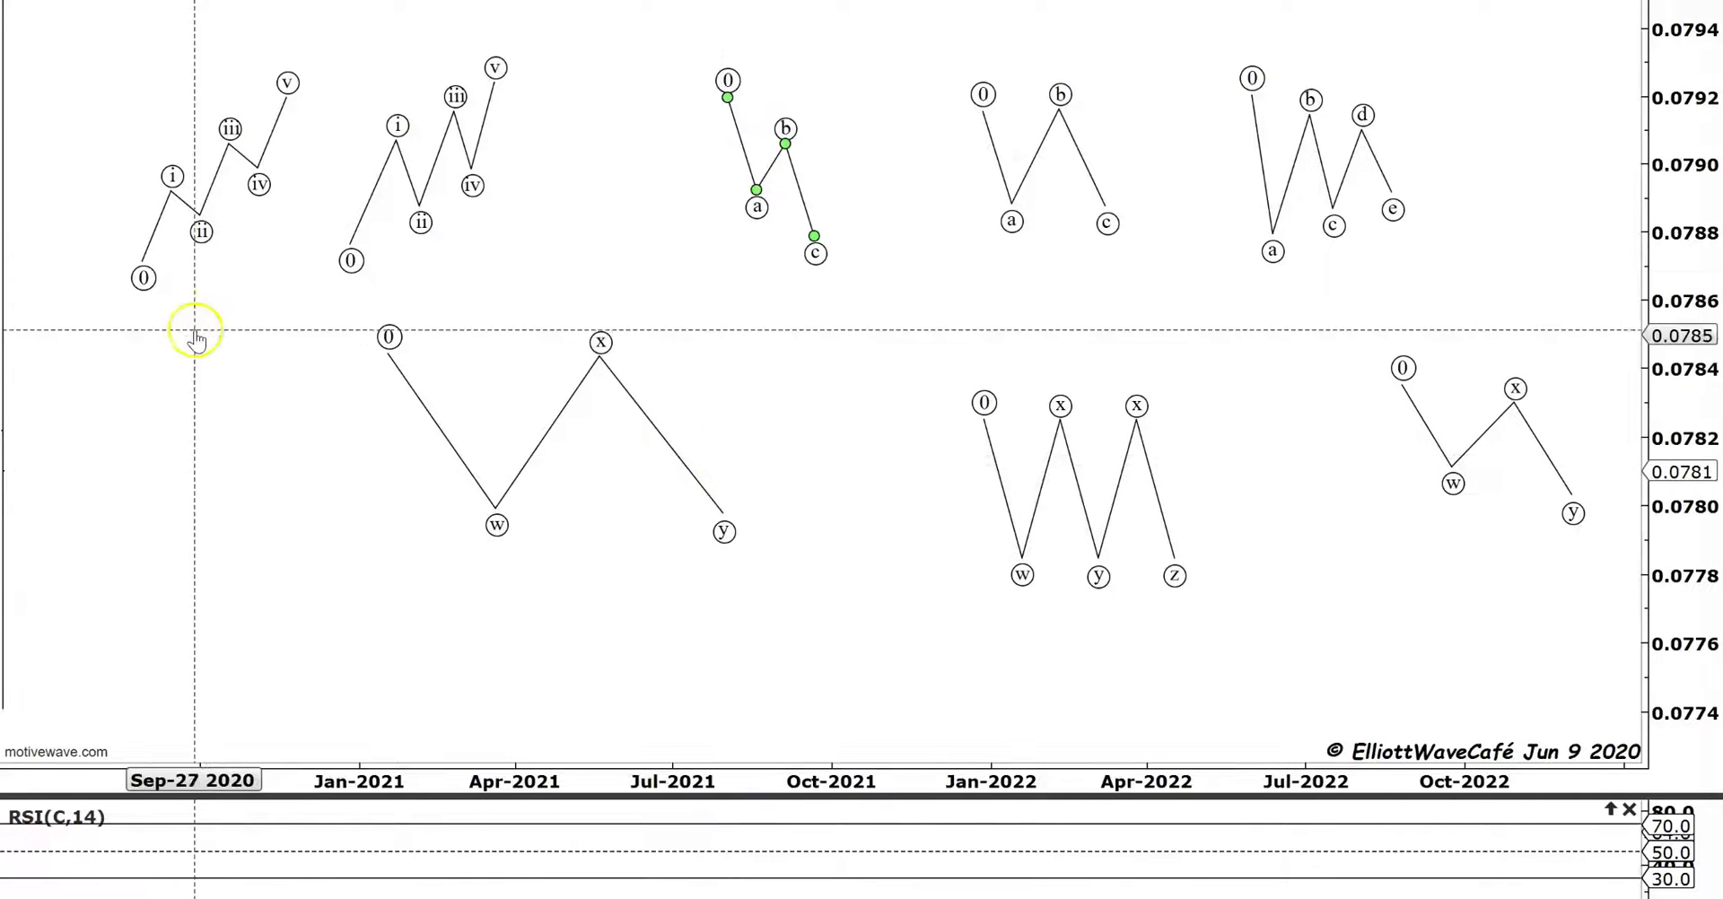
- Try the zigzag on the W-X-Y combo and return it to its top-row spot
mouse_move(773, 163)
mouse_down()
mouse_move(431, 432)
mouse_move(703, 162)
mouse_move(770, 162)
mouse_up()
click(478, 414)
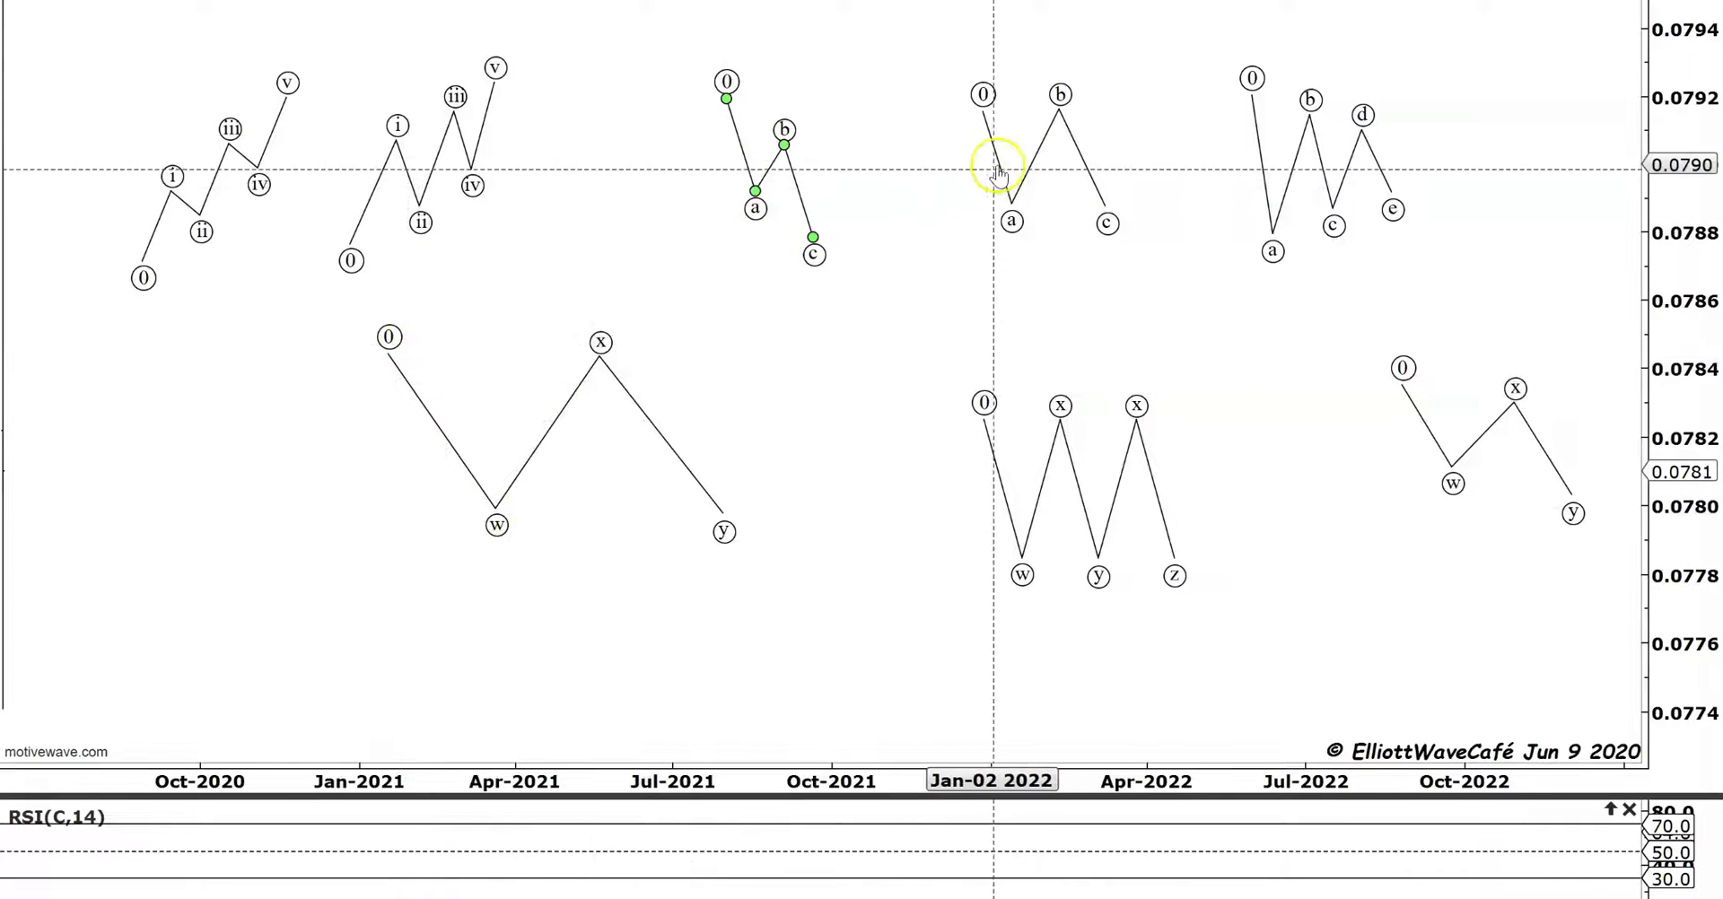
- Move the Jan 2022 flat into the W leg, then the Y leg, then back to the top row
drag(1037, 152, 414, 405)
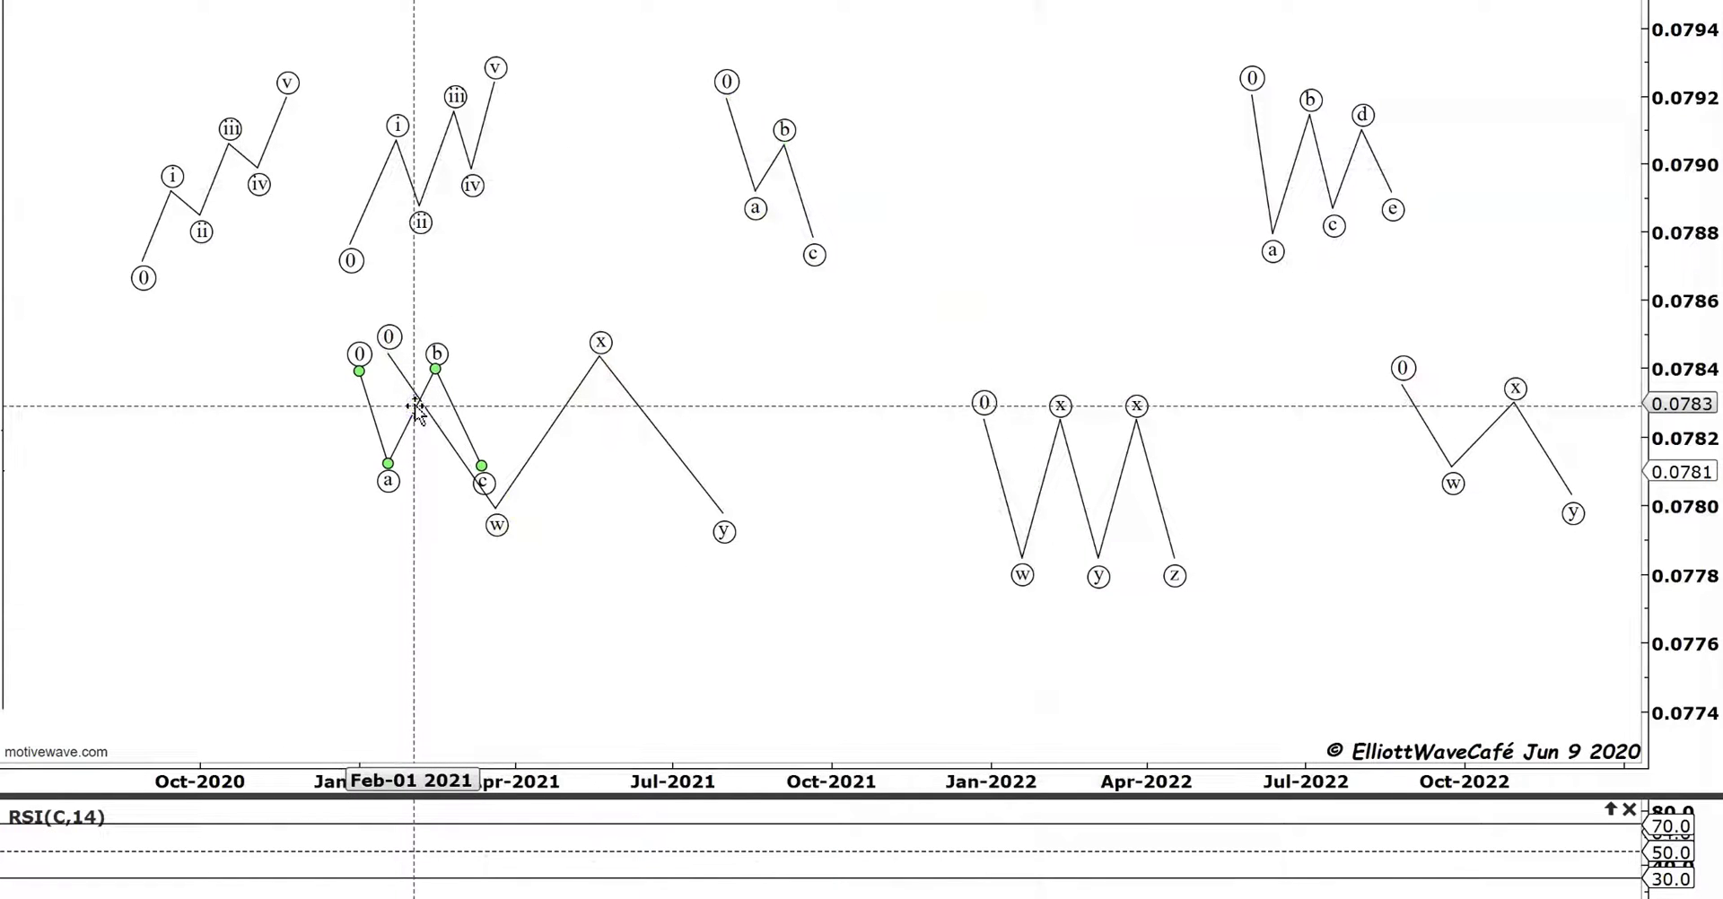
drag(398, 431, 647, 440)
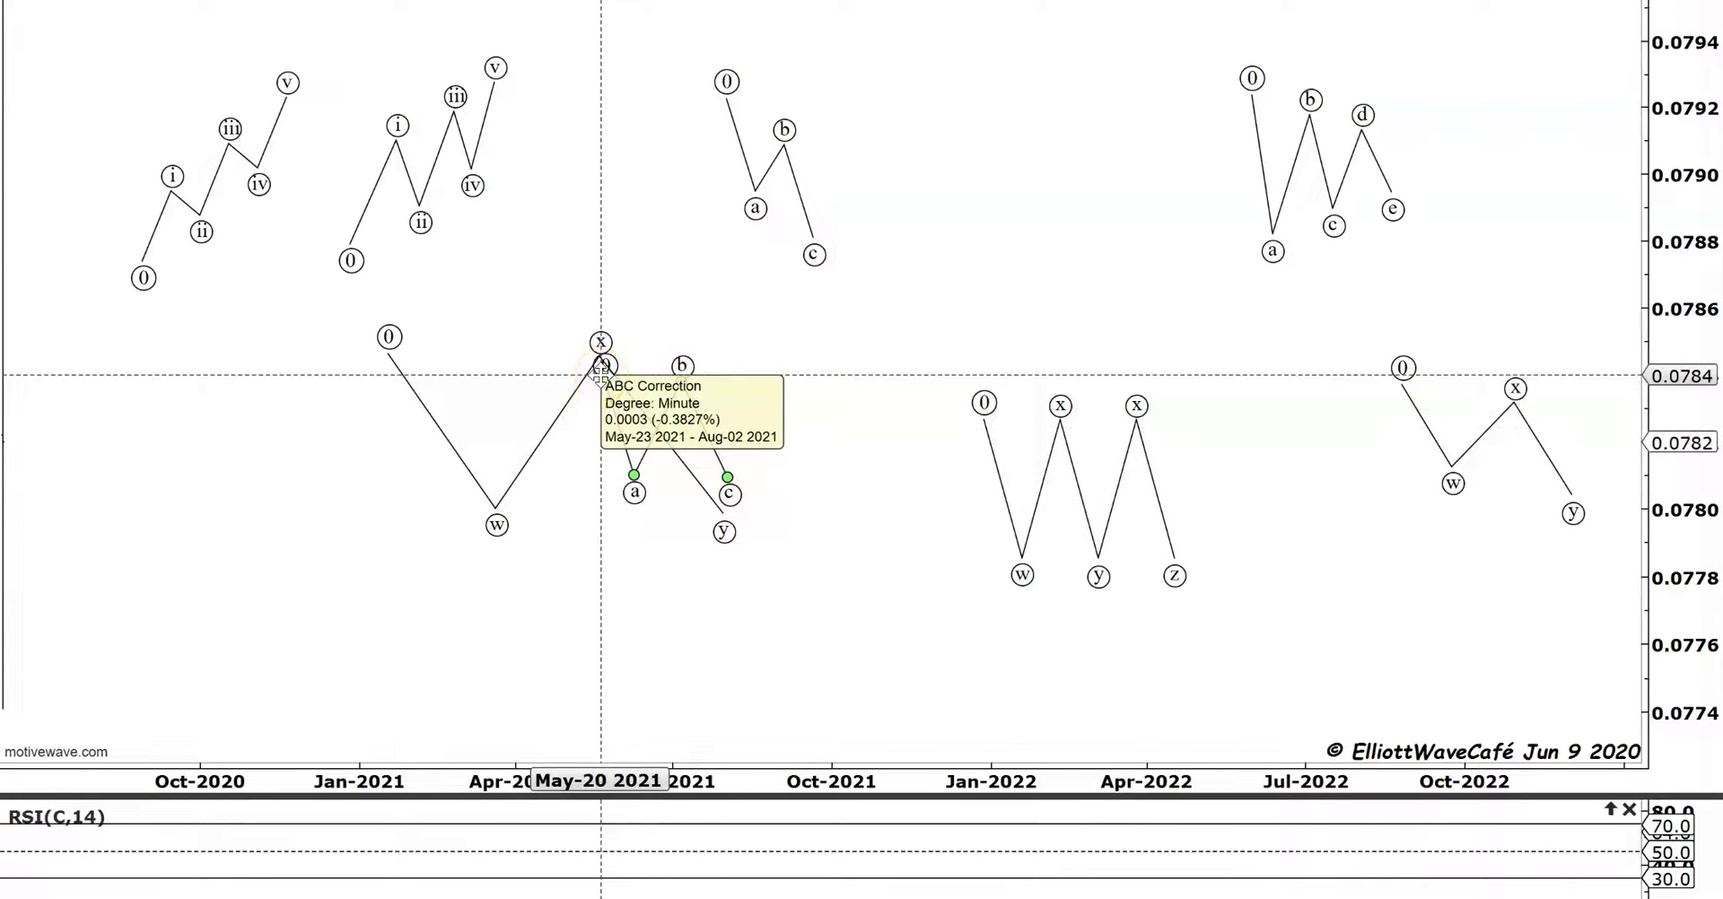
click(677, 416)
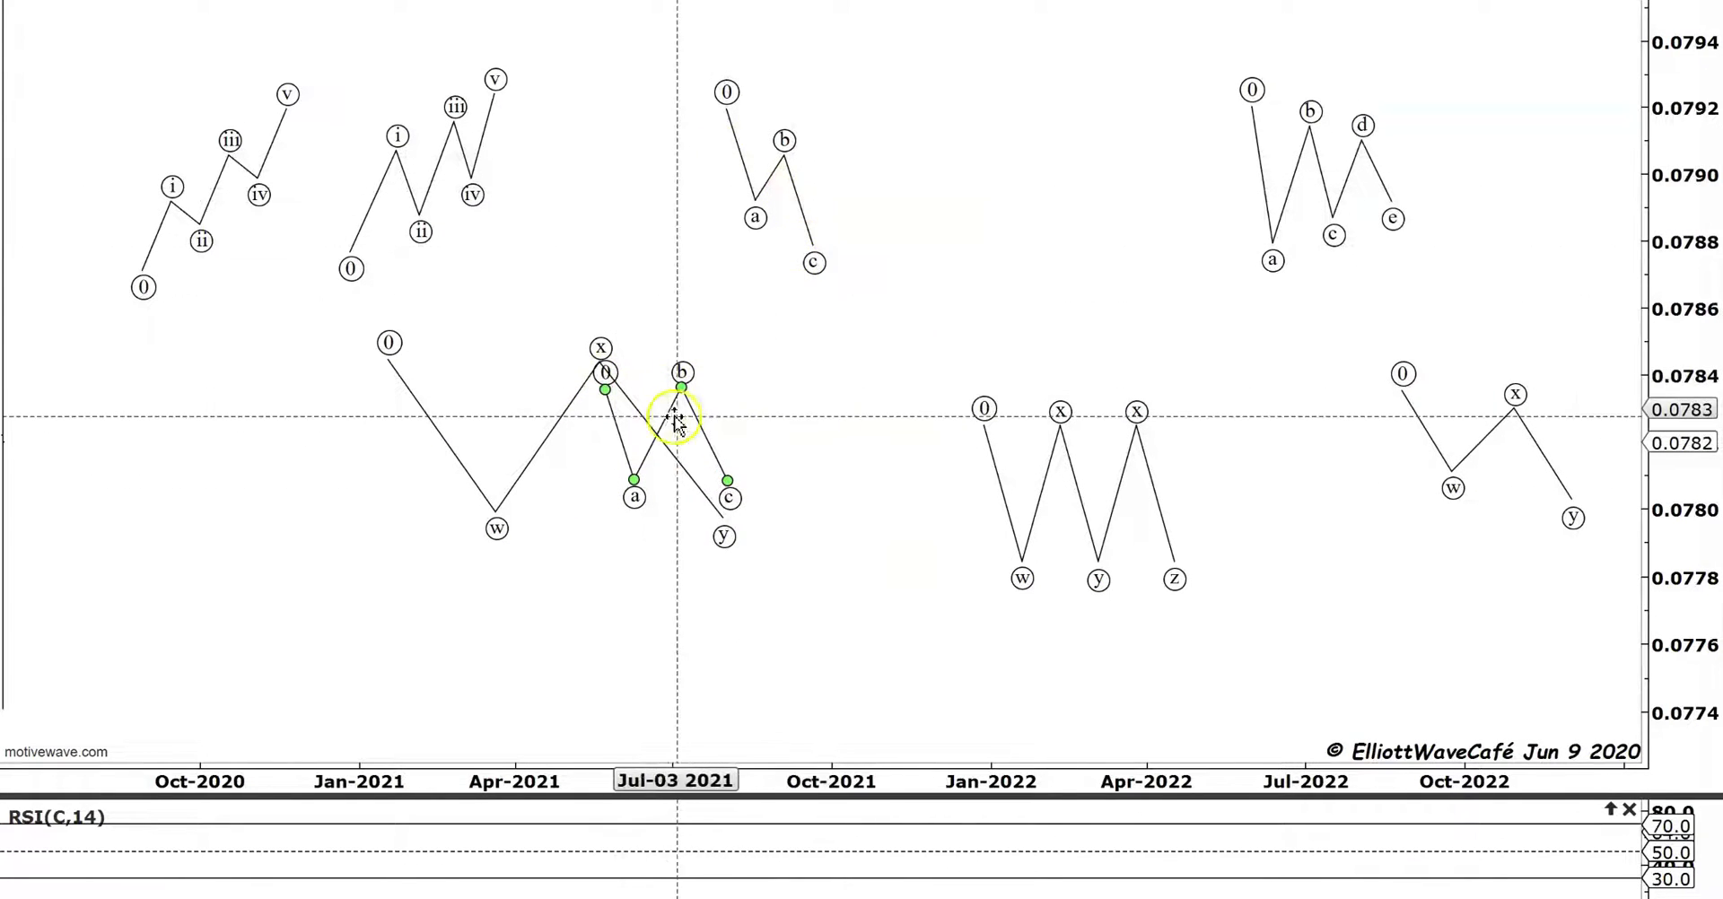
drag(664, 417, 1020, 143)
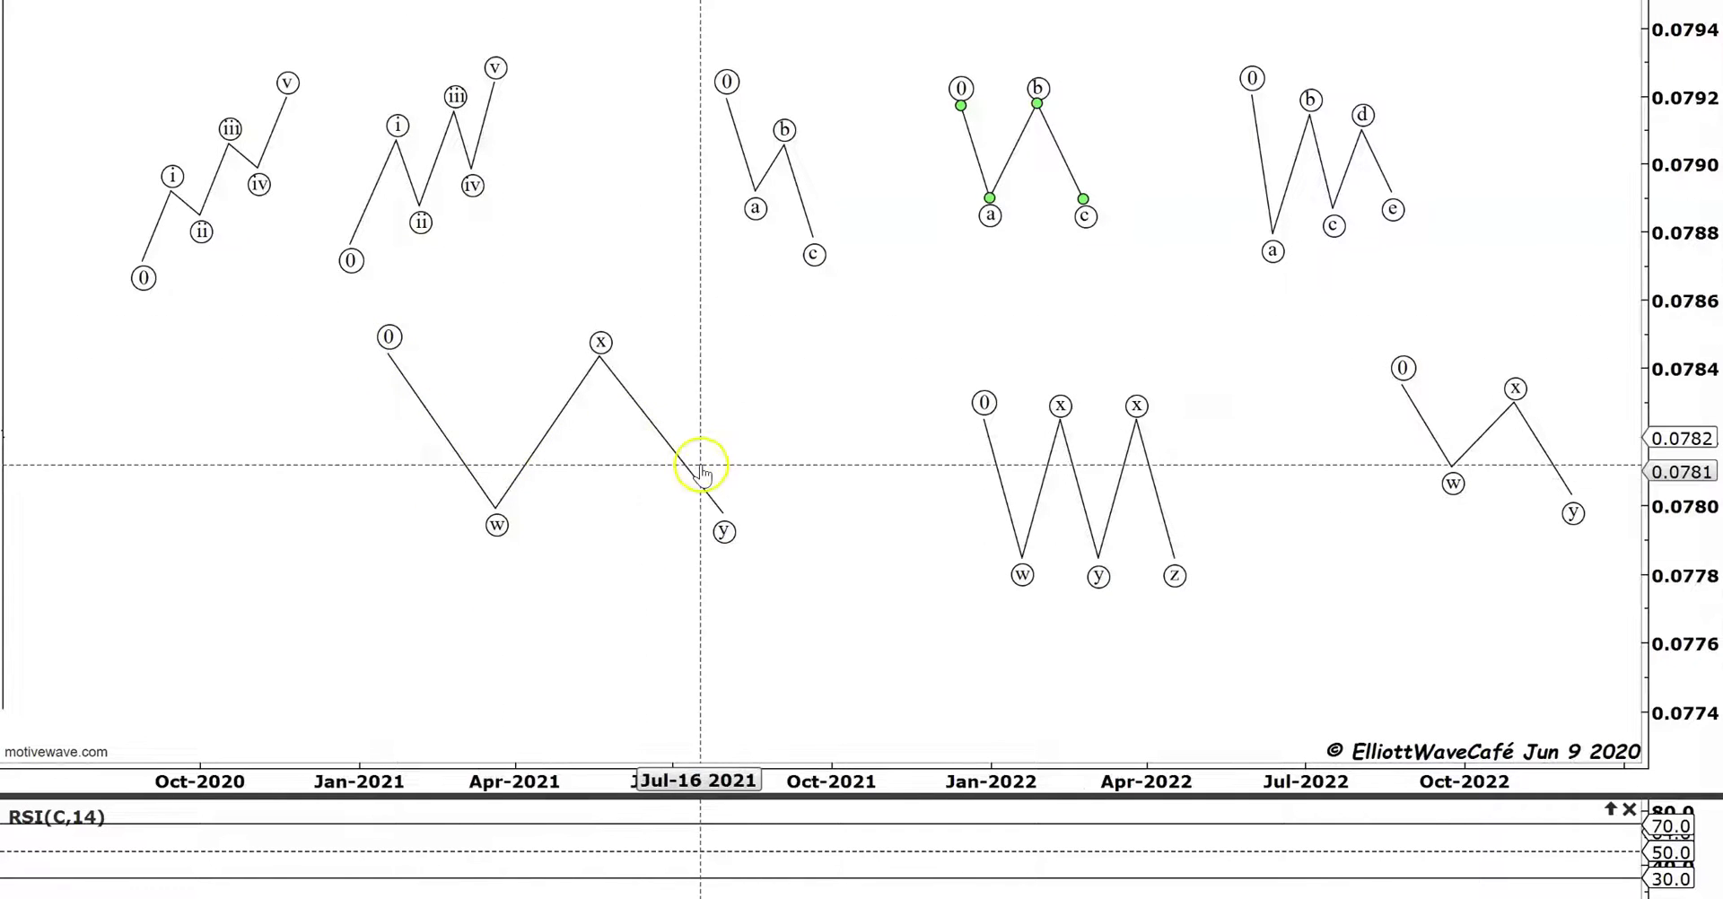
- Put the zigzag in the W leg and trial the Jan 2022 flat in the Y leg before returning it
drag(774, 164, 386, 433)
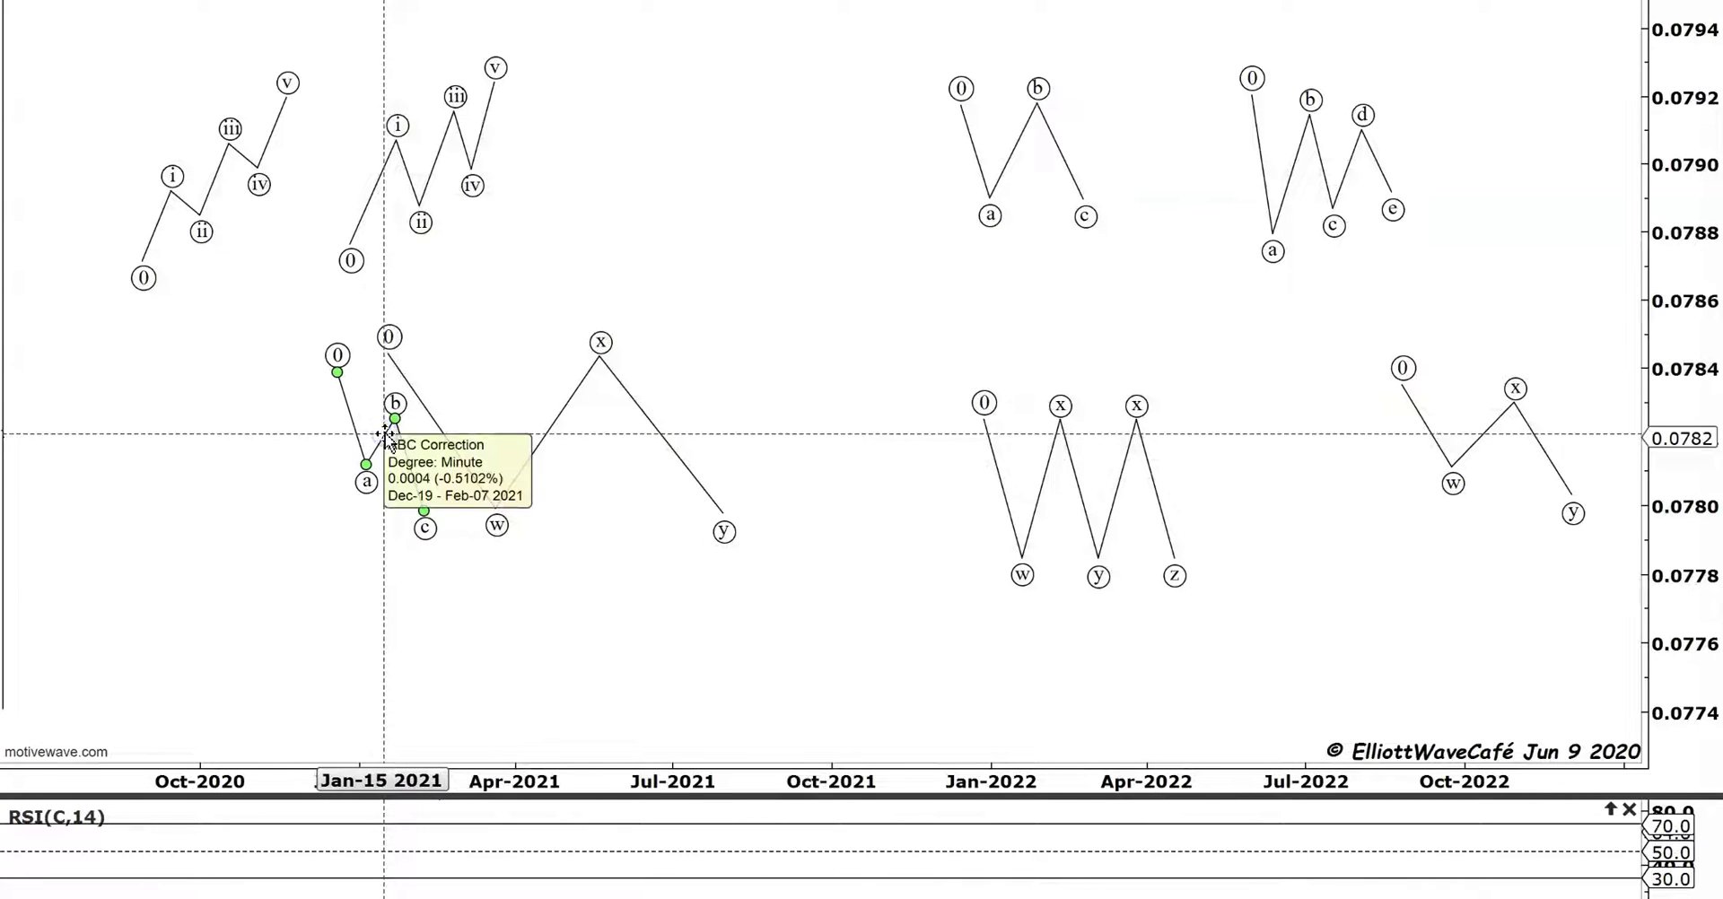
drag(1006, 168, 687, 450)
click(613, 359)
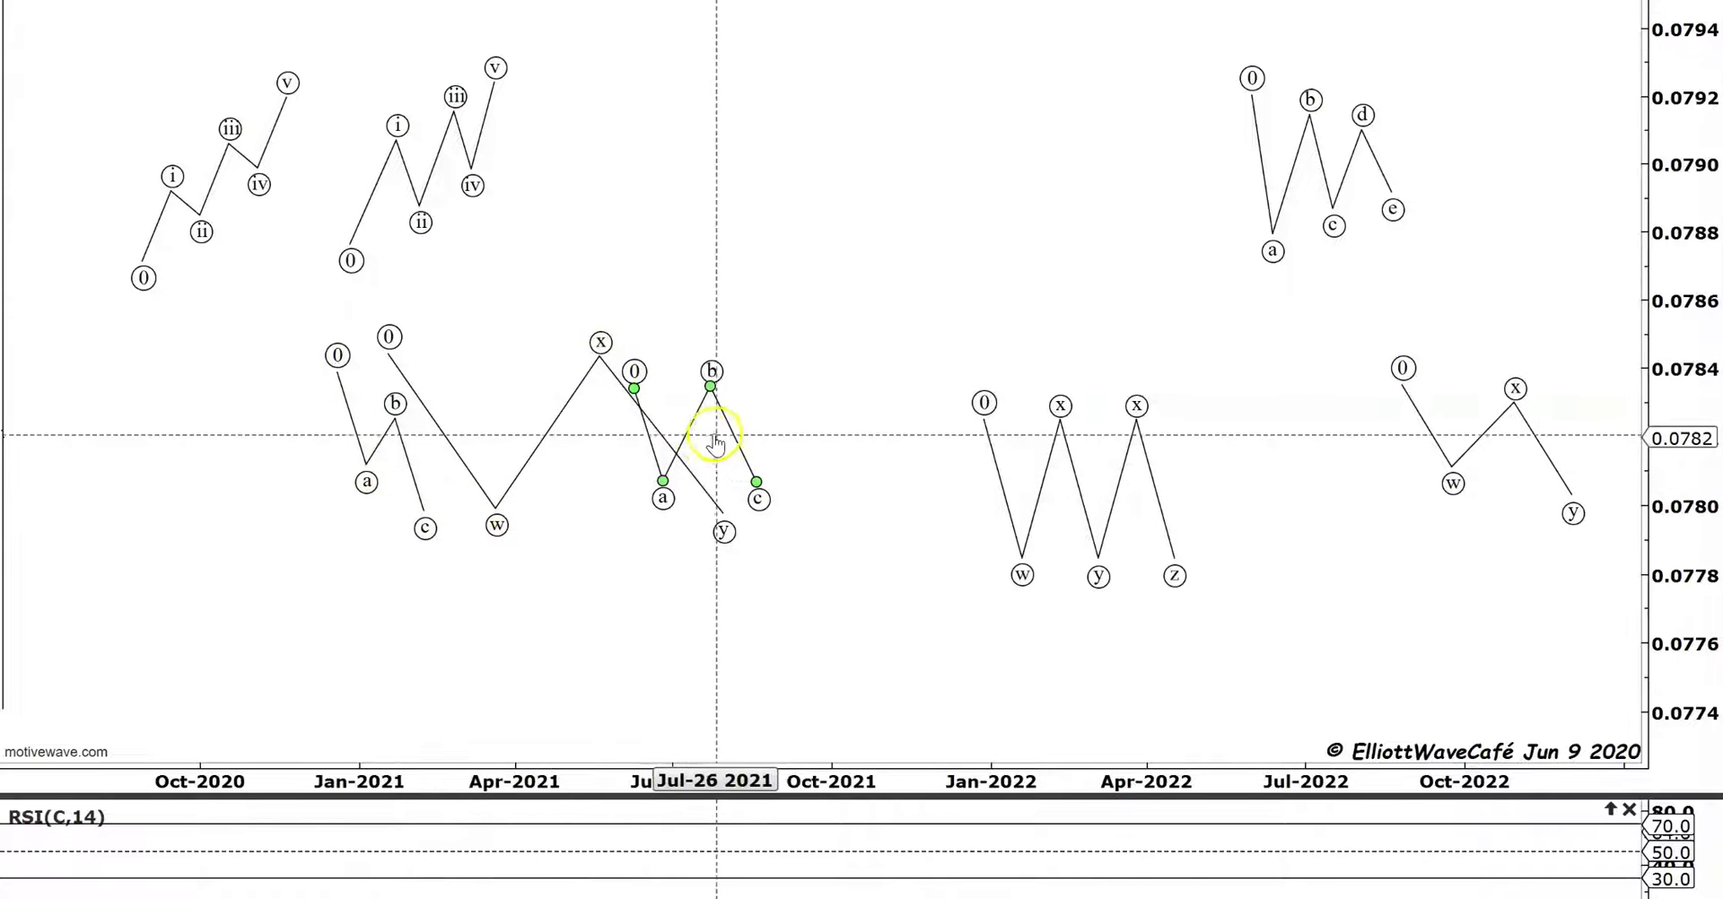
drag(689, 435, 989, 166)
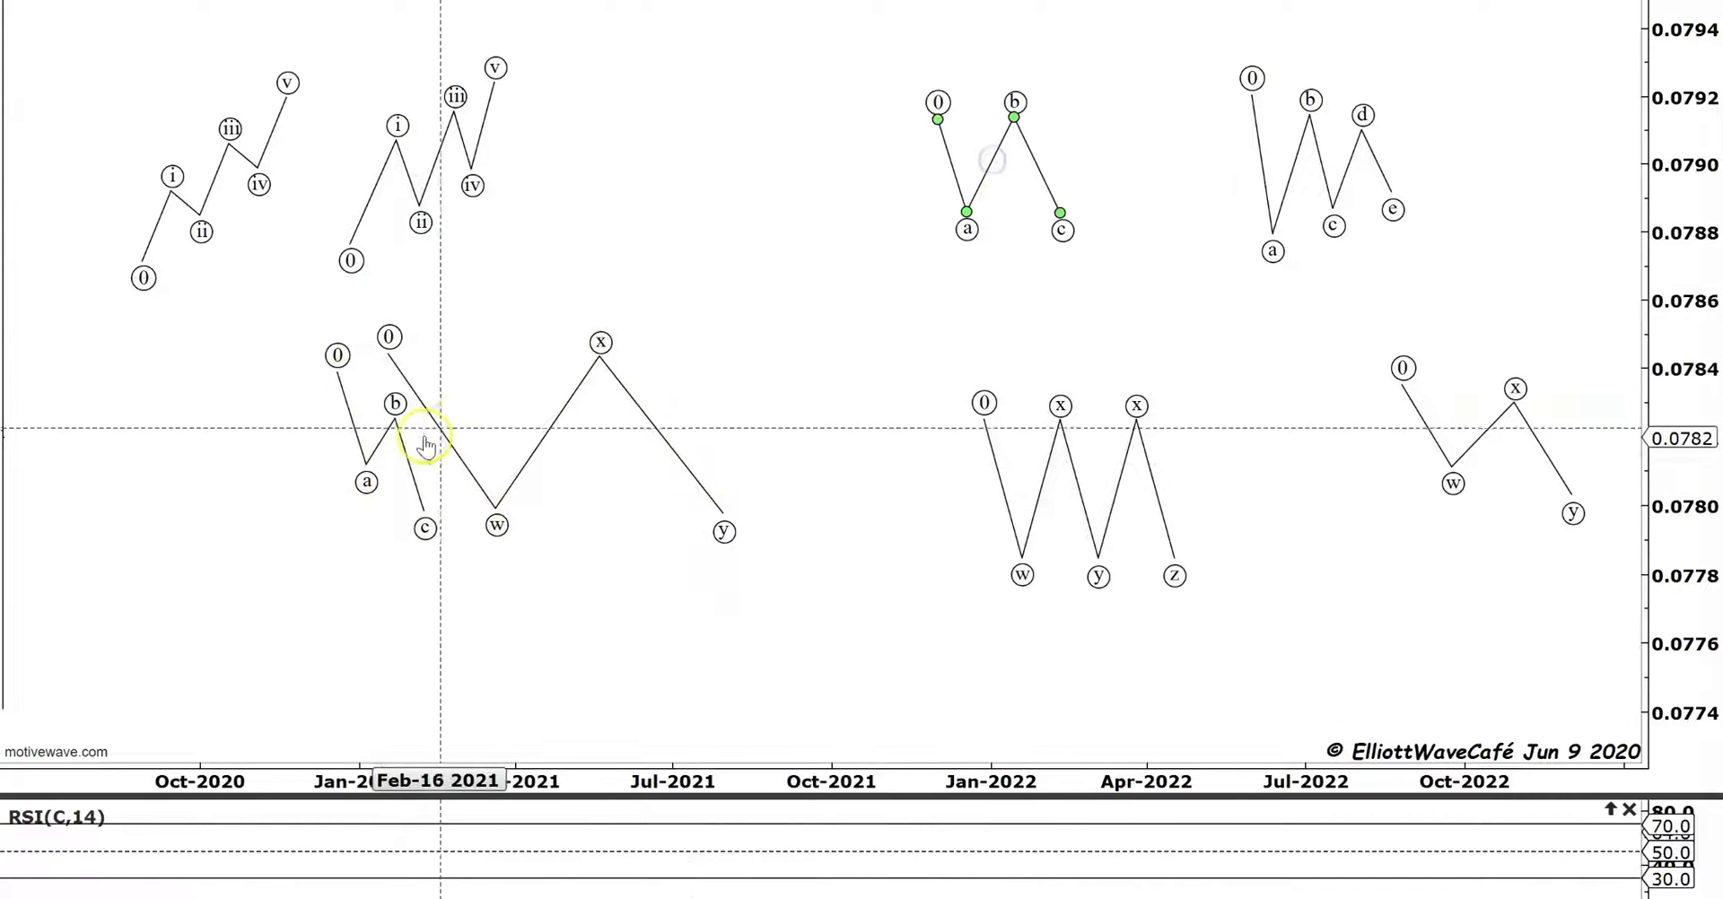
click(1005, 231)
- Move the zigzag into the Y leg and place the Jan 2022 flat in the W leg
mouse_move(1330, 161)
mouse_down()
mouse_move(853, 372)
mouse_move(667, 429)
mouse_move(1027, 323)
mouse_move(1314, 112)
mouse_move(1325, 132)
mouse_up()
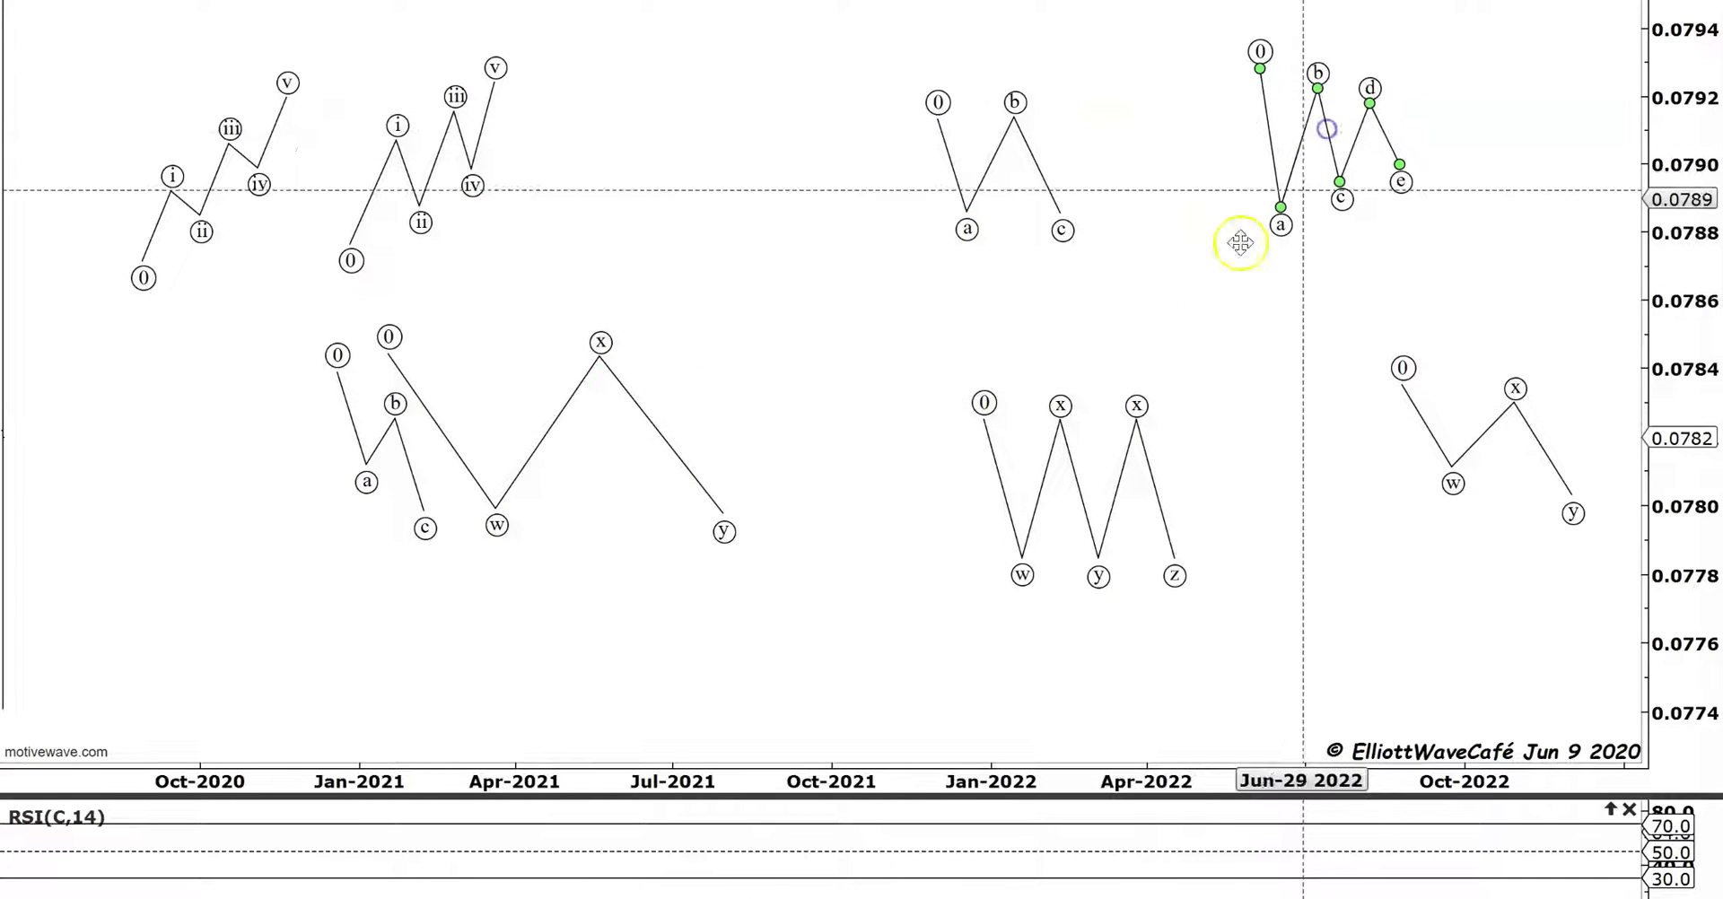
drag(344, 469, 685, 422)
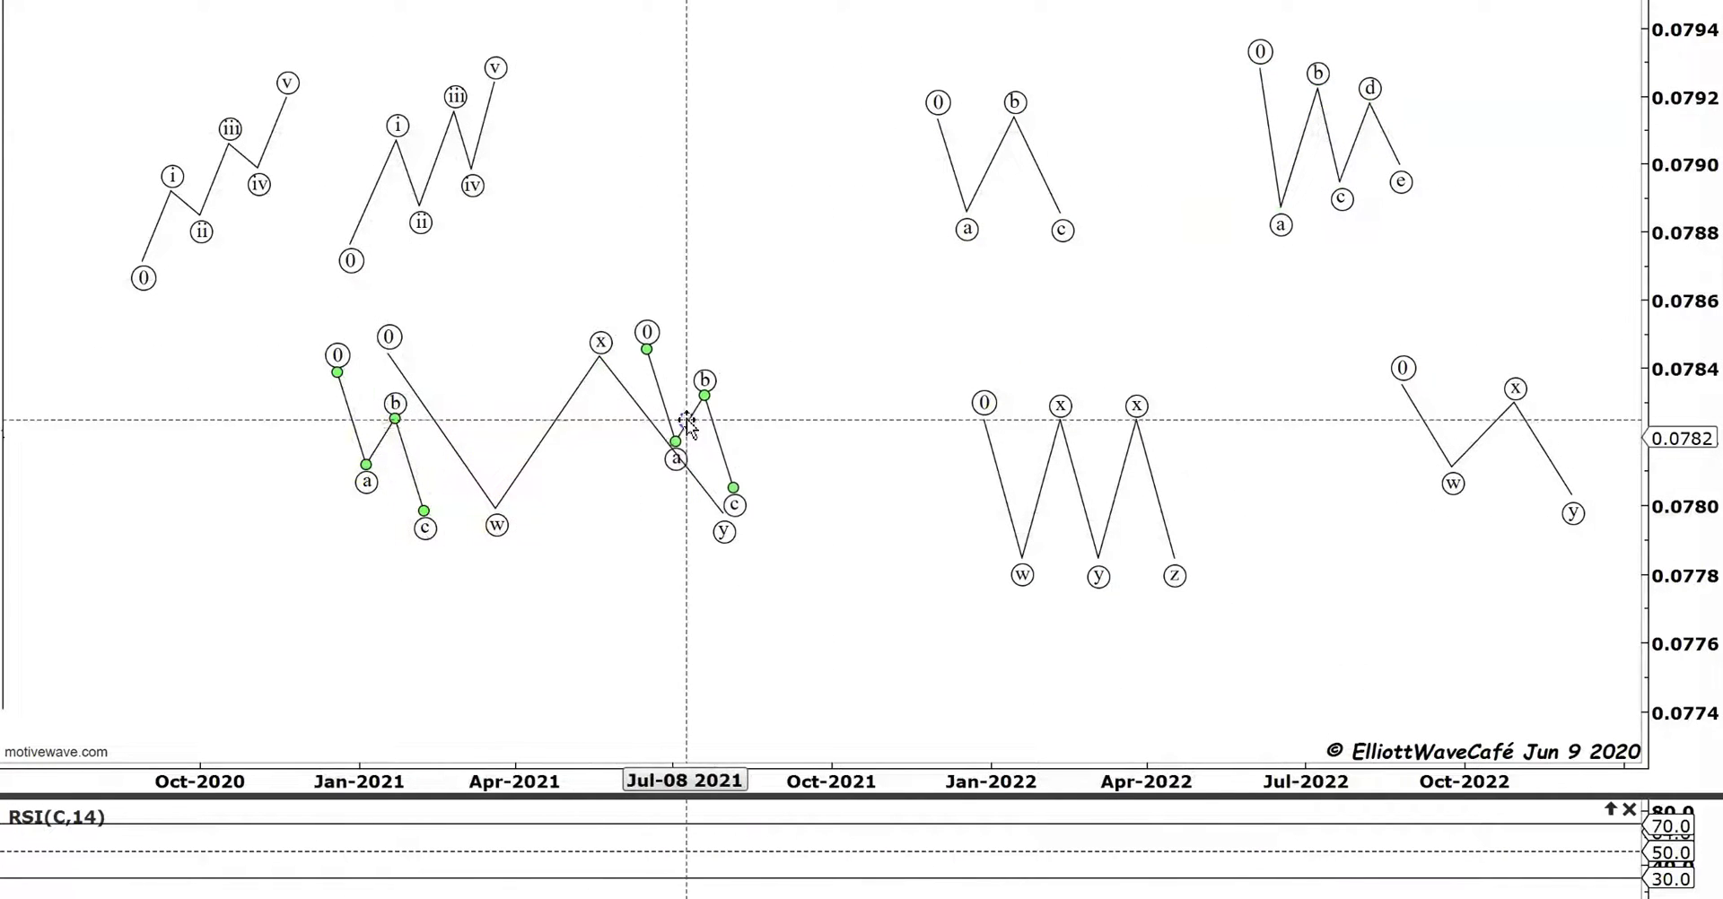
click(1007, 153)
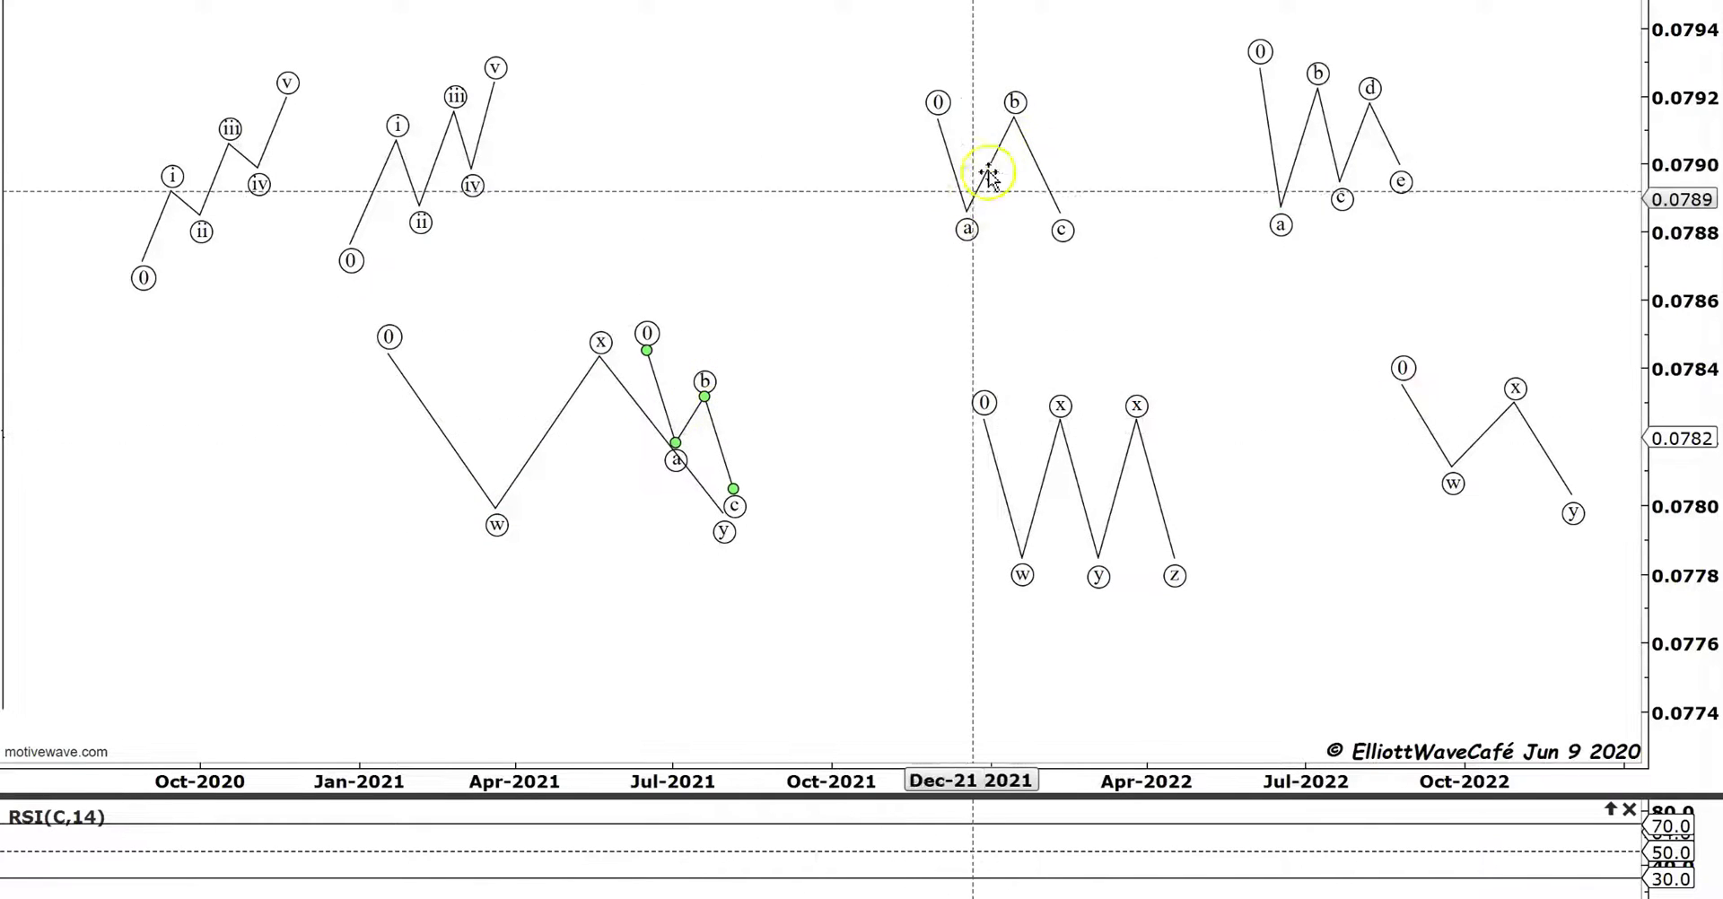
drag(996, 164, 421, 430)
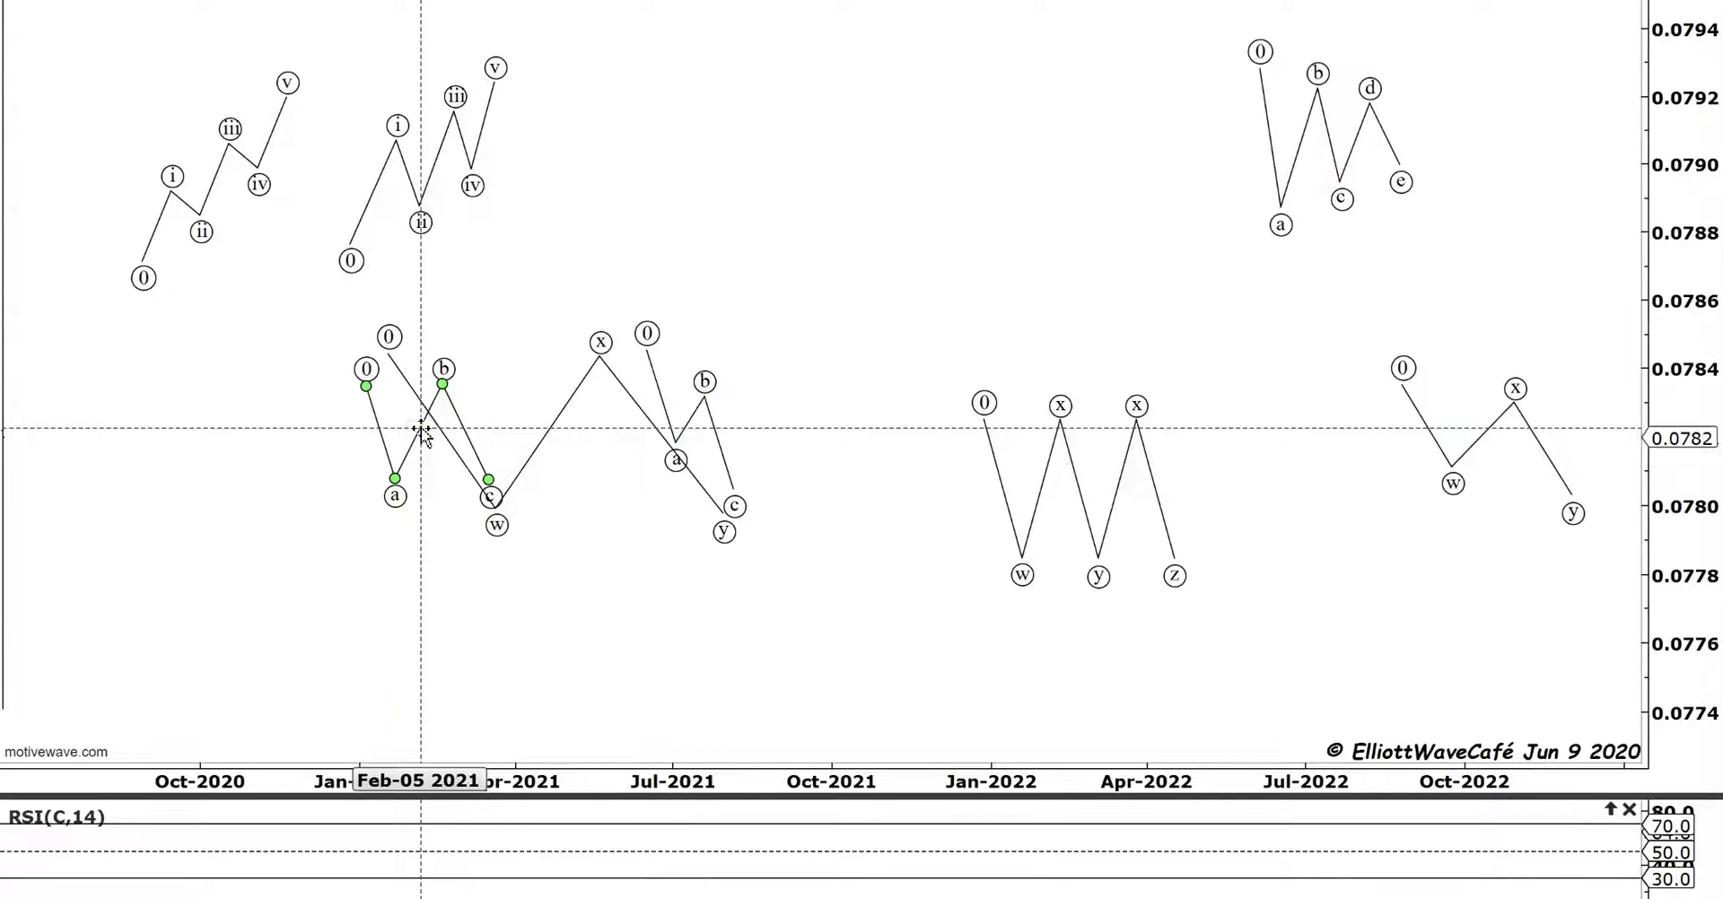
mouse_move(1350, 139)
mouse_down()
mouse_move(500, 347)
mouse_move(422, 414)
mouse_move(664, 446)
mouse_move(550, 478)
mouse_move(644, 453)
mouse_move(1242, 238)
mouse_move(1344, 168)
mouse_up()
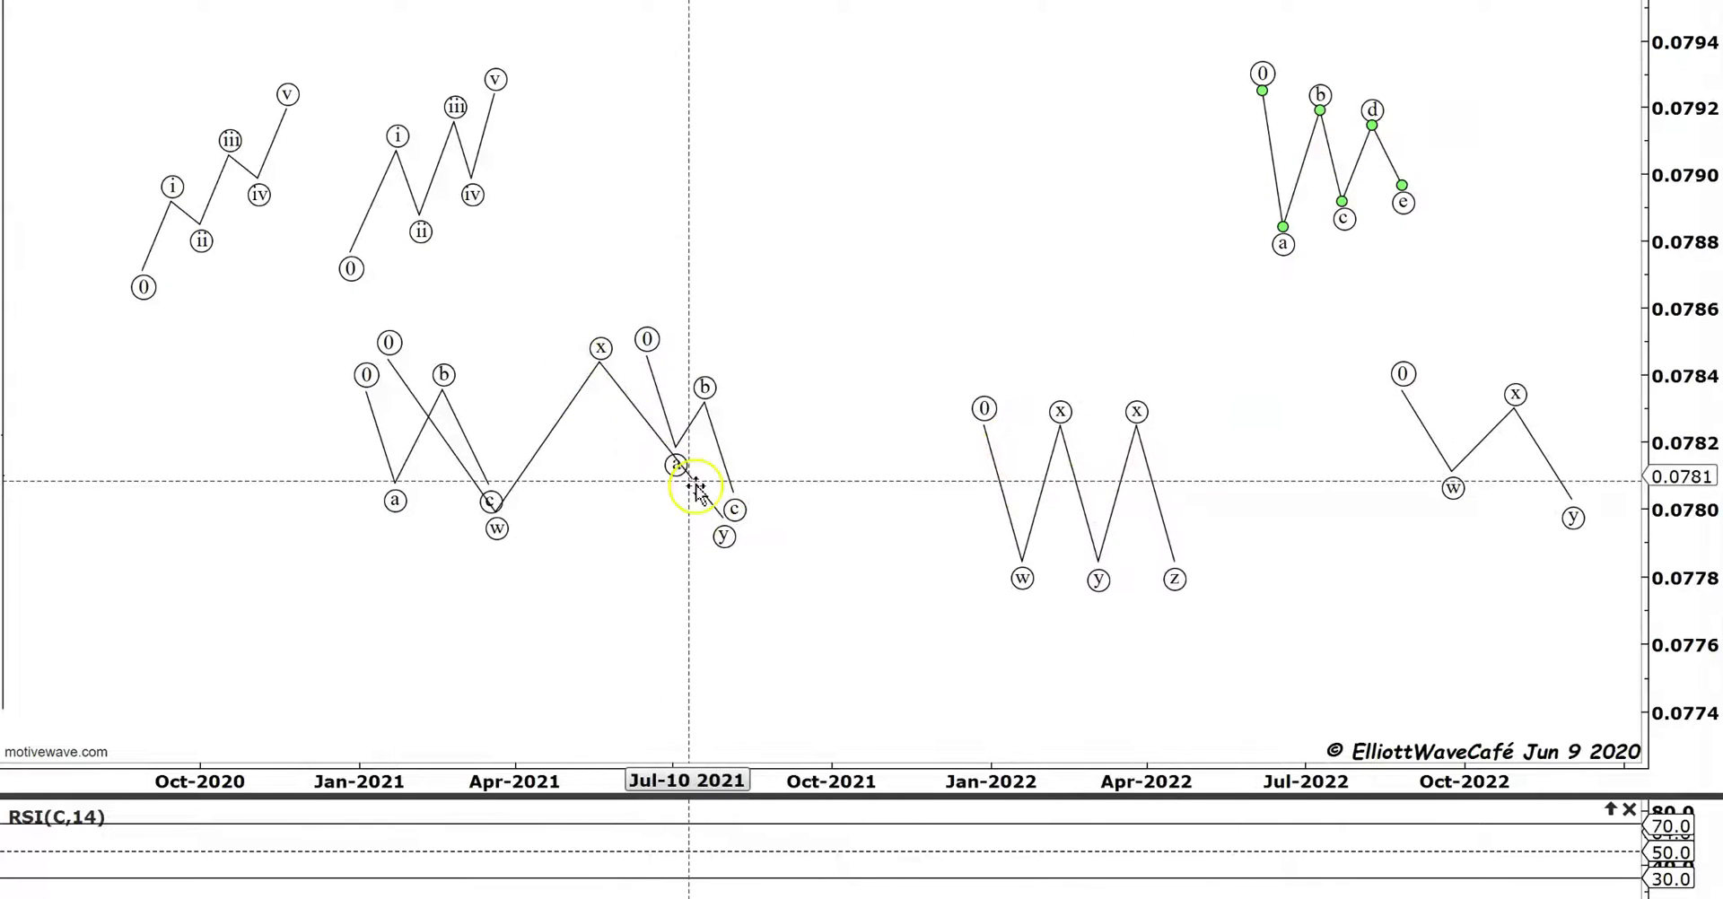
- Move the w-leg correction up near Sep 2021 and the y-leg correction near early 2022
mouse_move(734, 521)
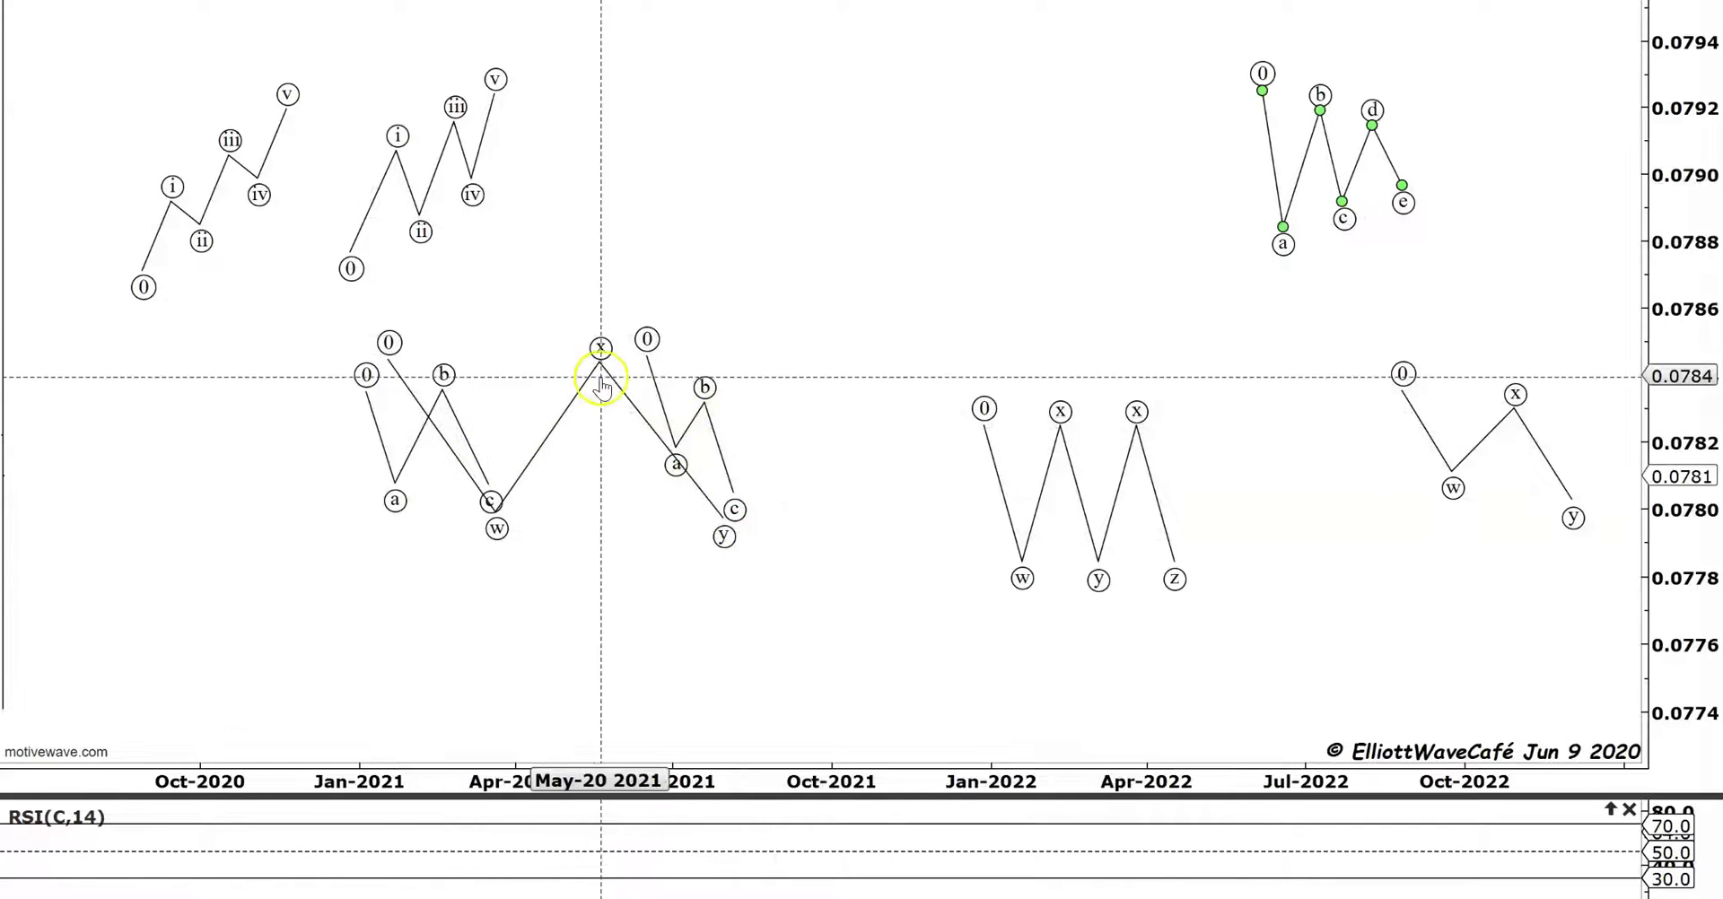
mouse_move(458, 456)
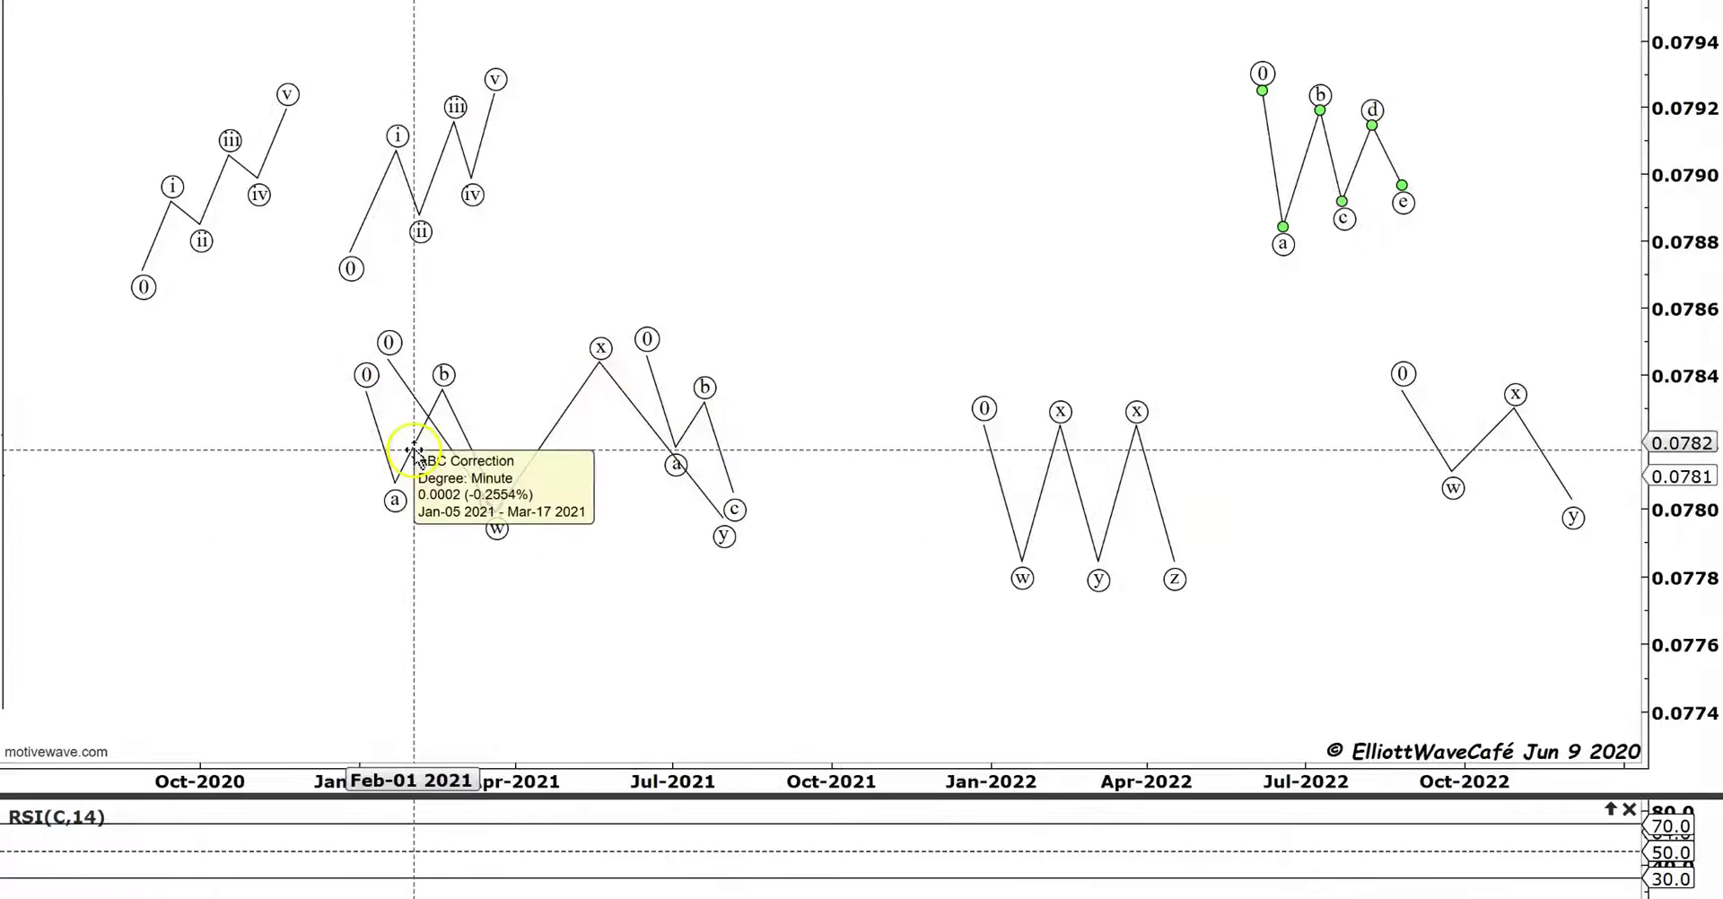
drag(409, 451, 754, 176)
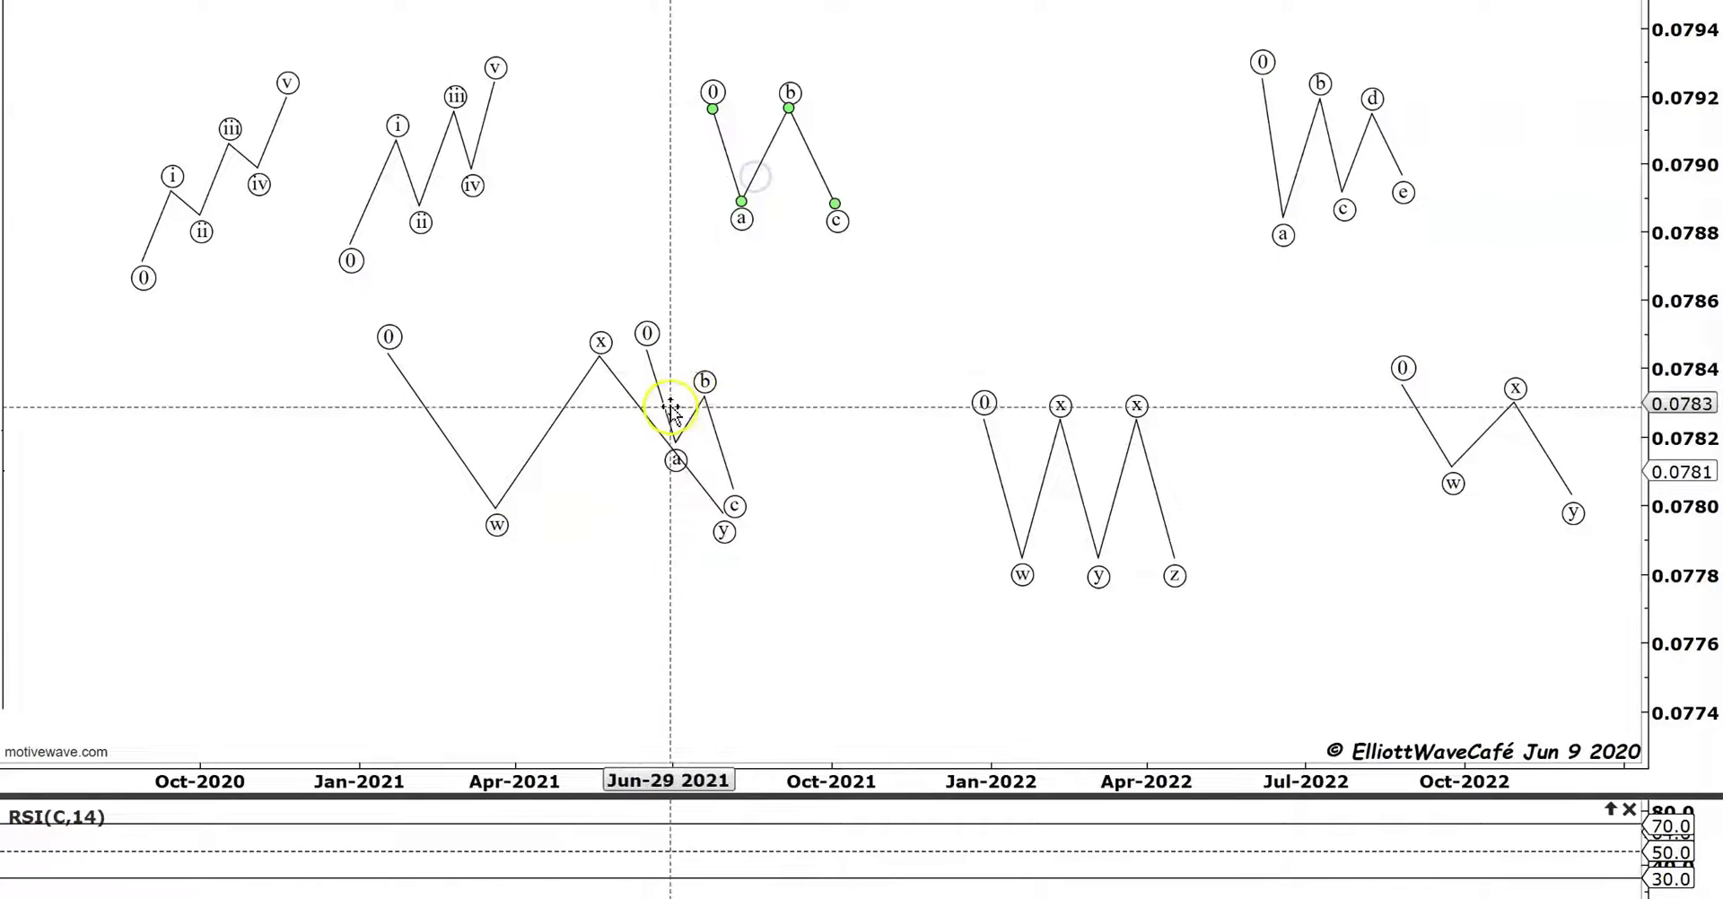
drag(664, 406, 1032, 135)
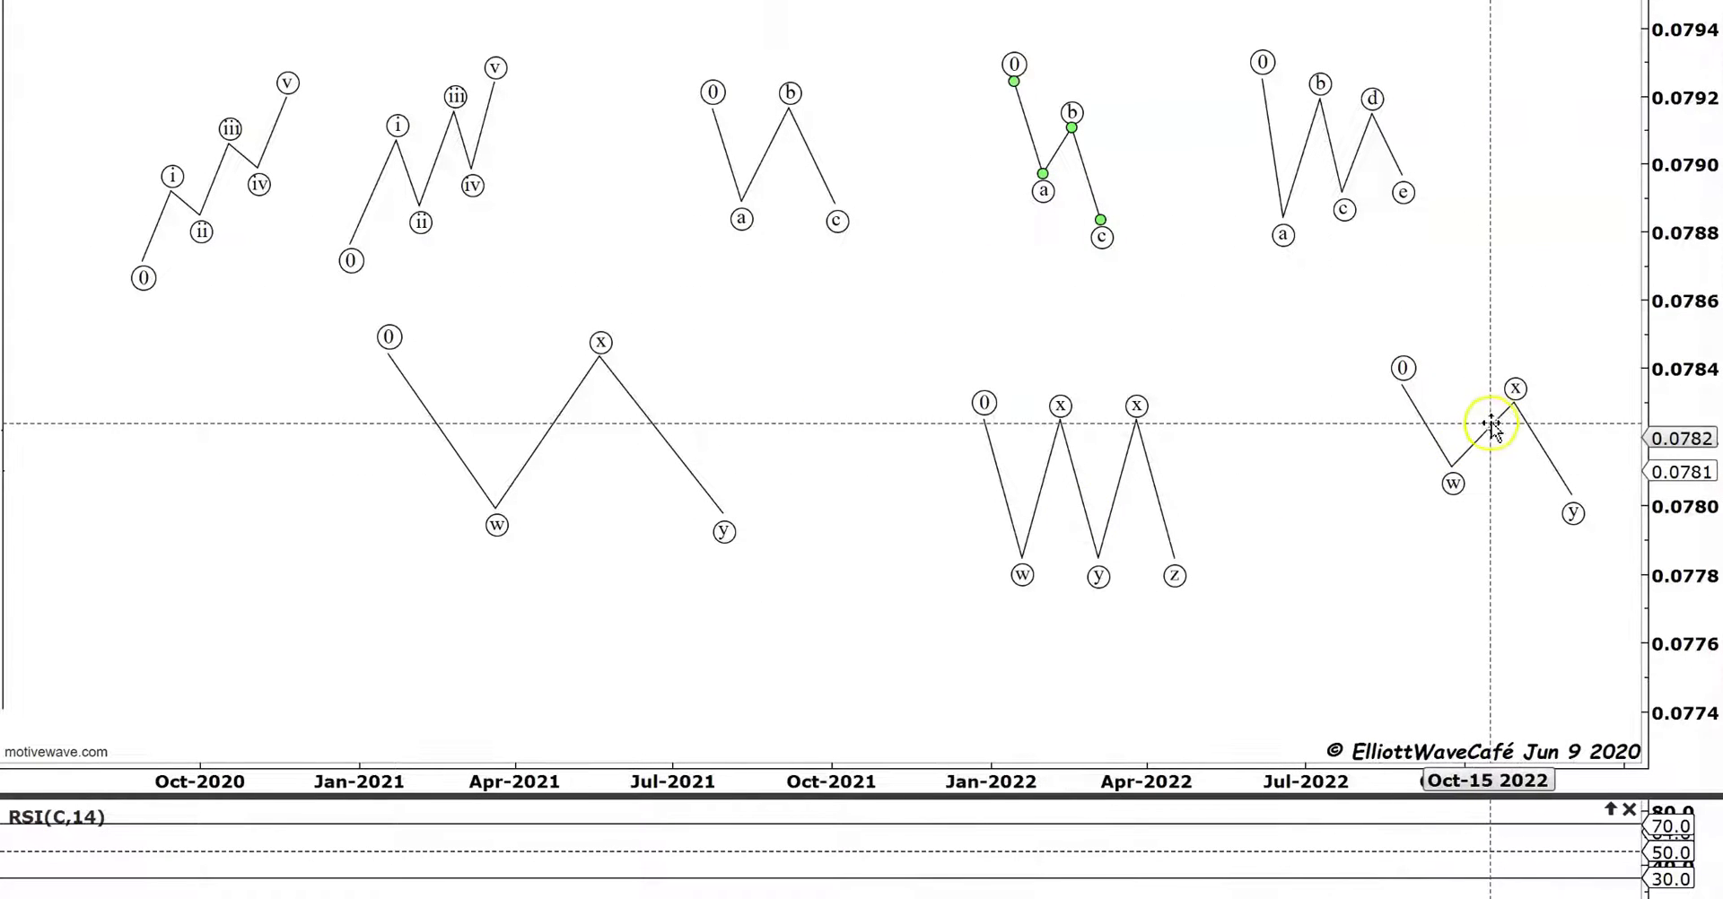
- Trial-place copies of the small w-x-y combo over the Jan 2021 w leg and the 2022 combination
drag(1491, 427, 1455, 375)
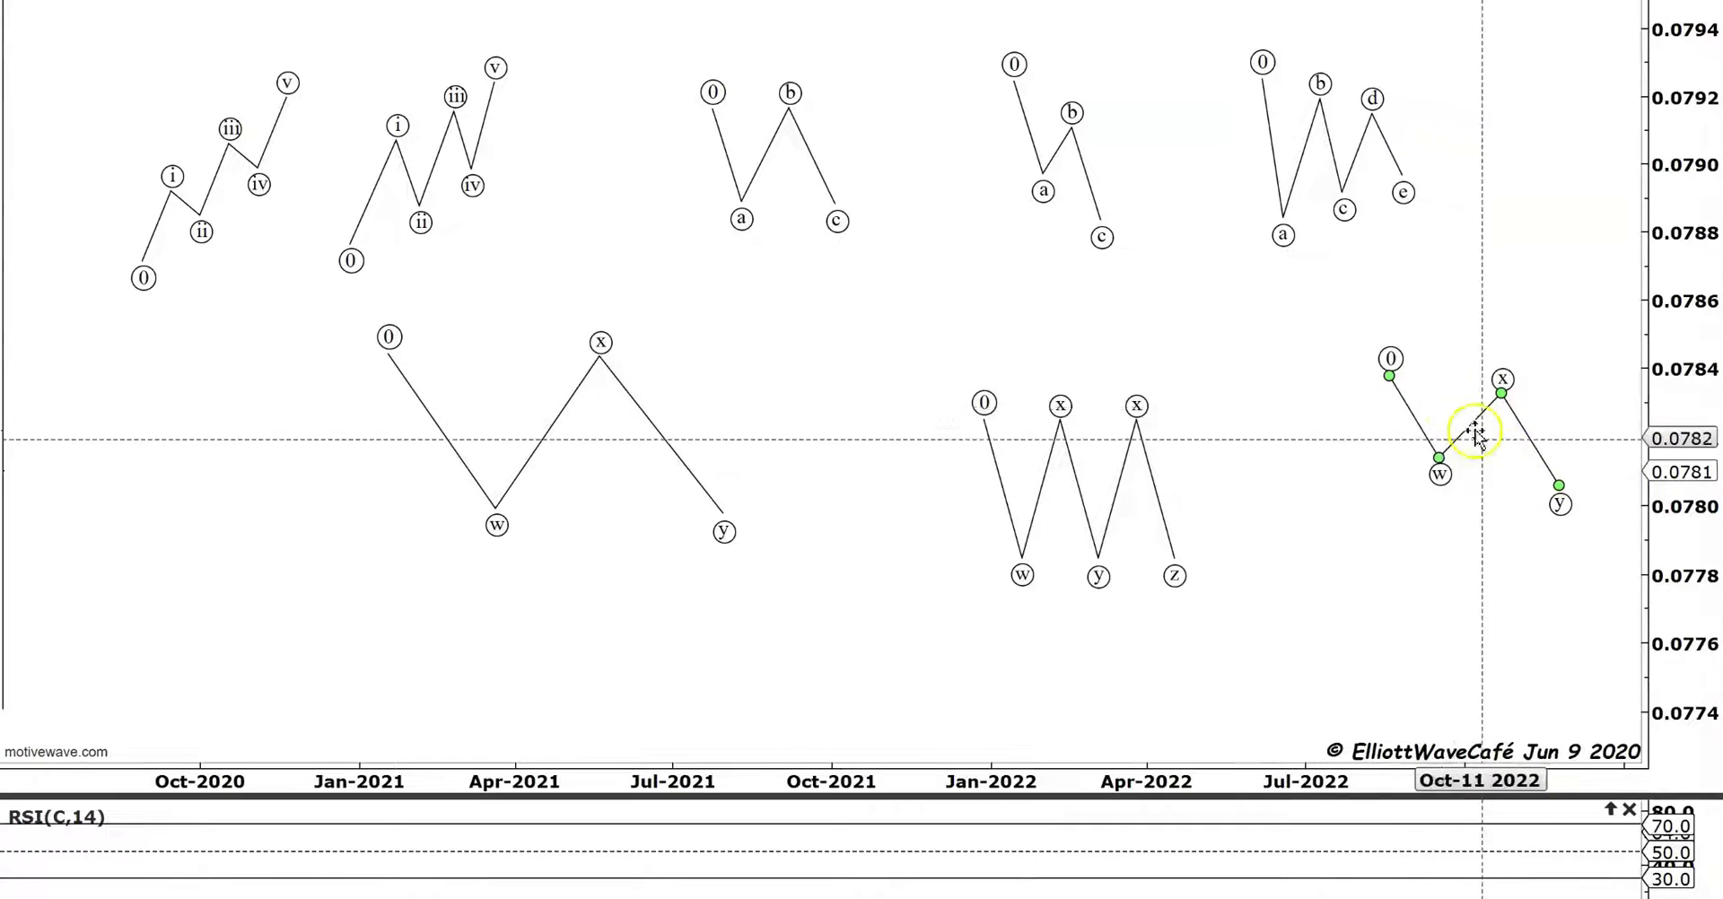
drag(1384, 442, 379, 439)
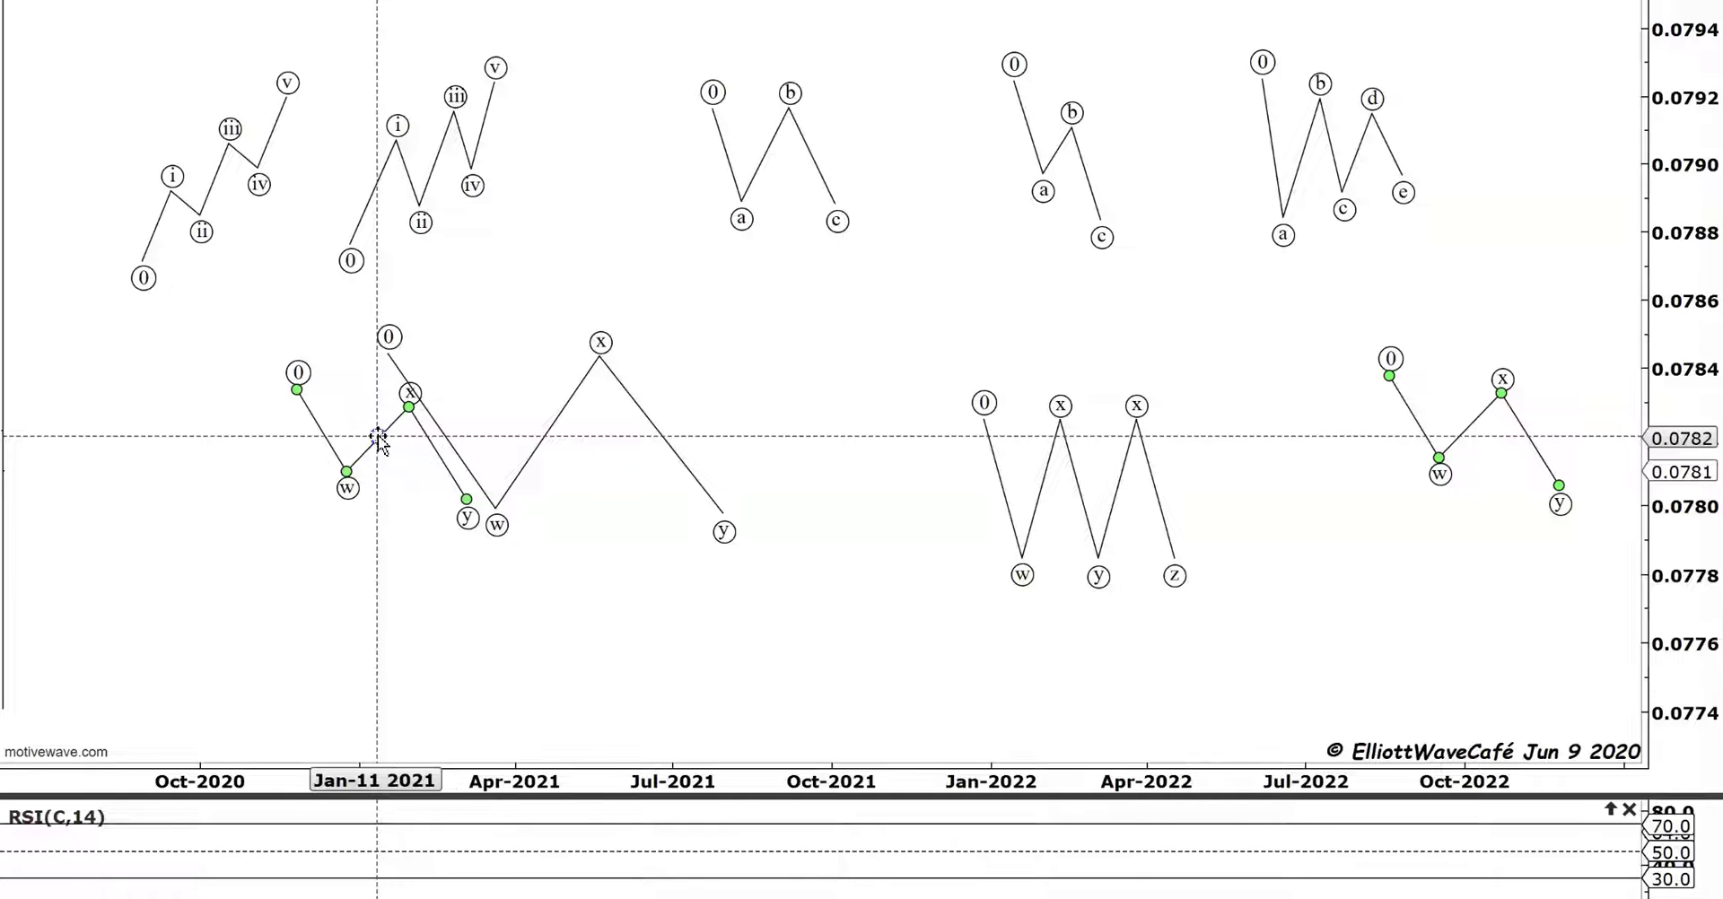
drag(372, 438, 427, 411)
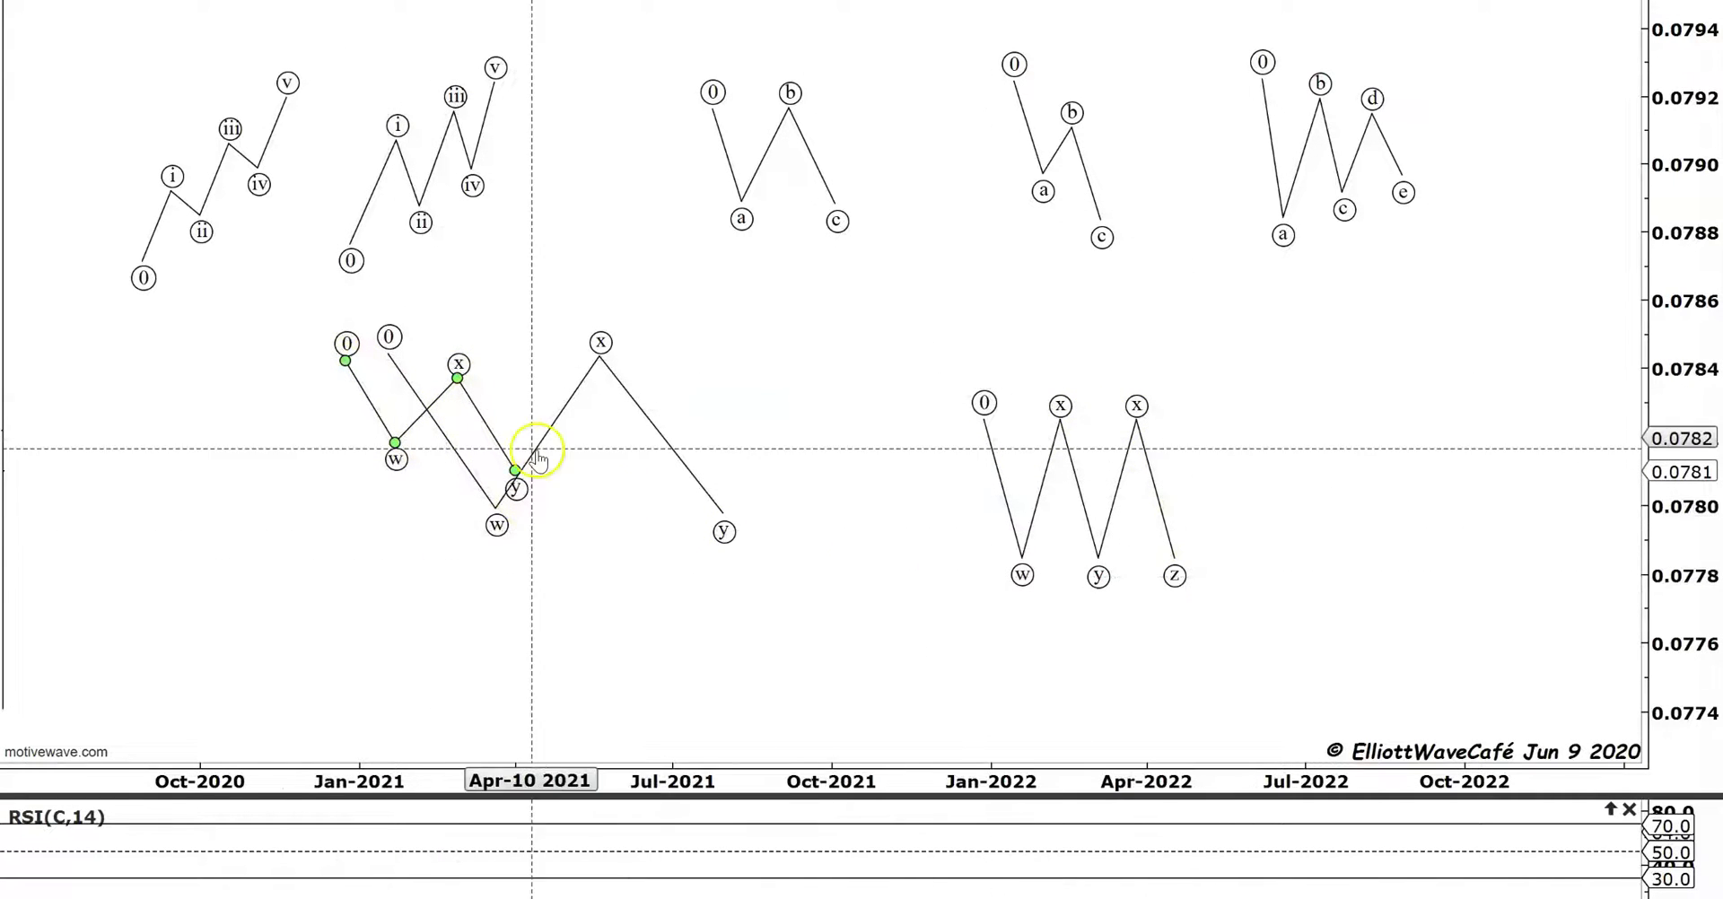
drag(438, 392, 1036, 459)
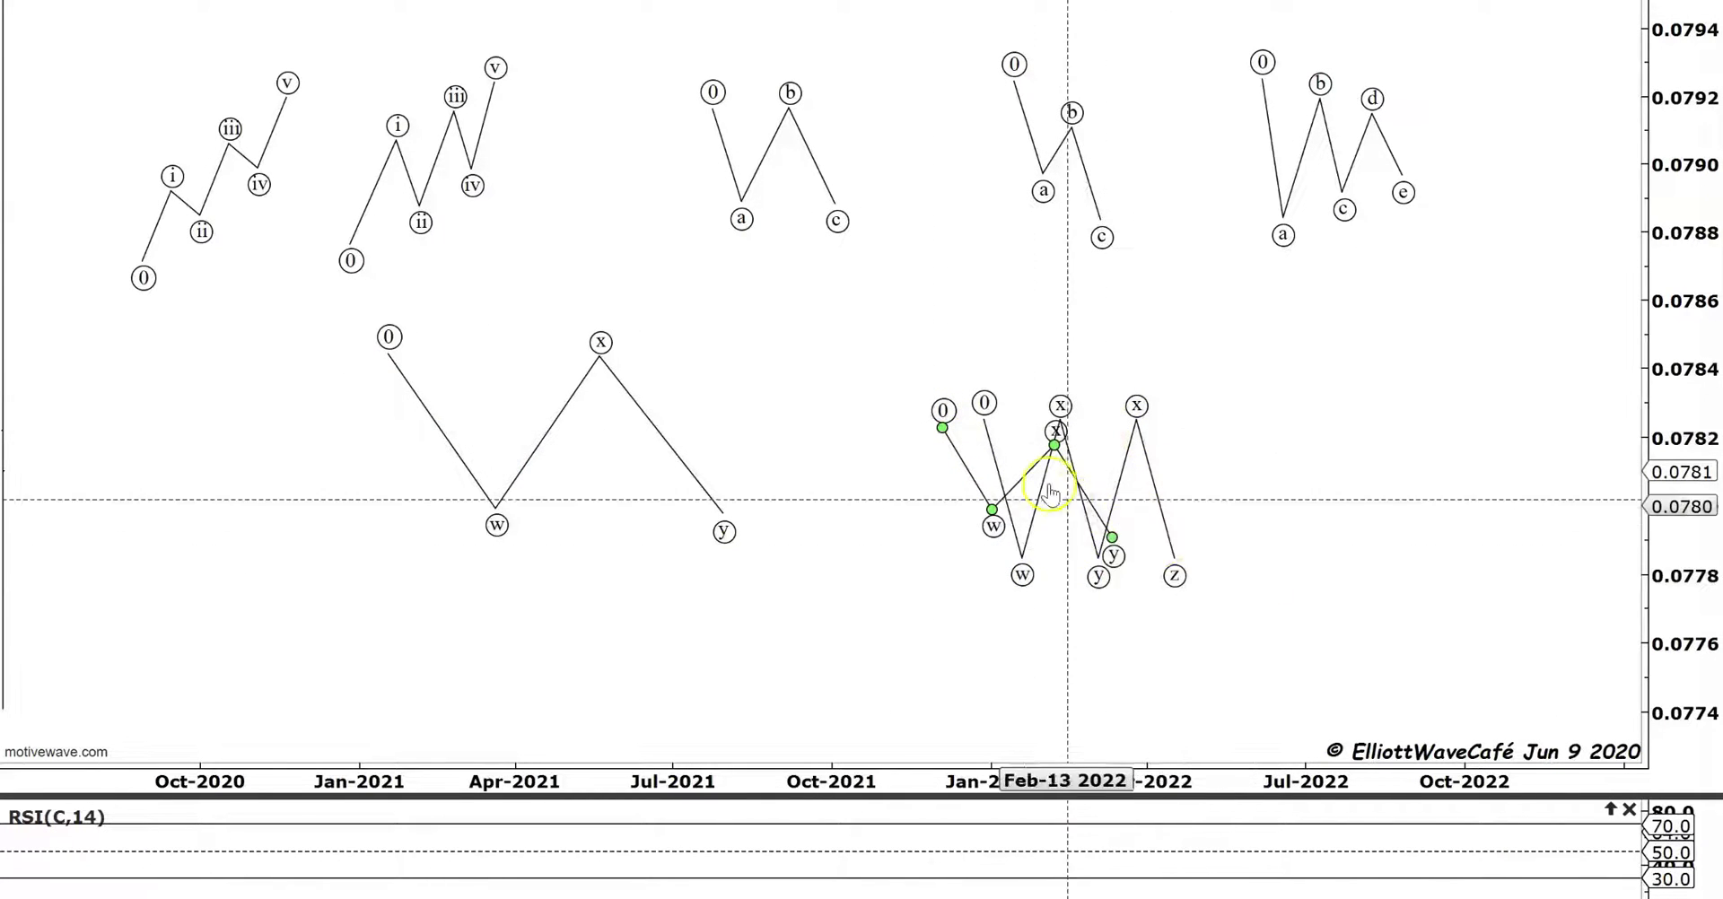
key(ctrl+v)
drag(853, 566, 420, 412)
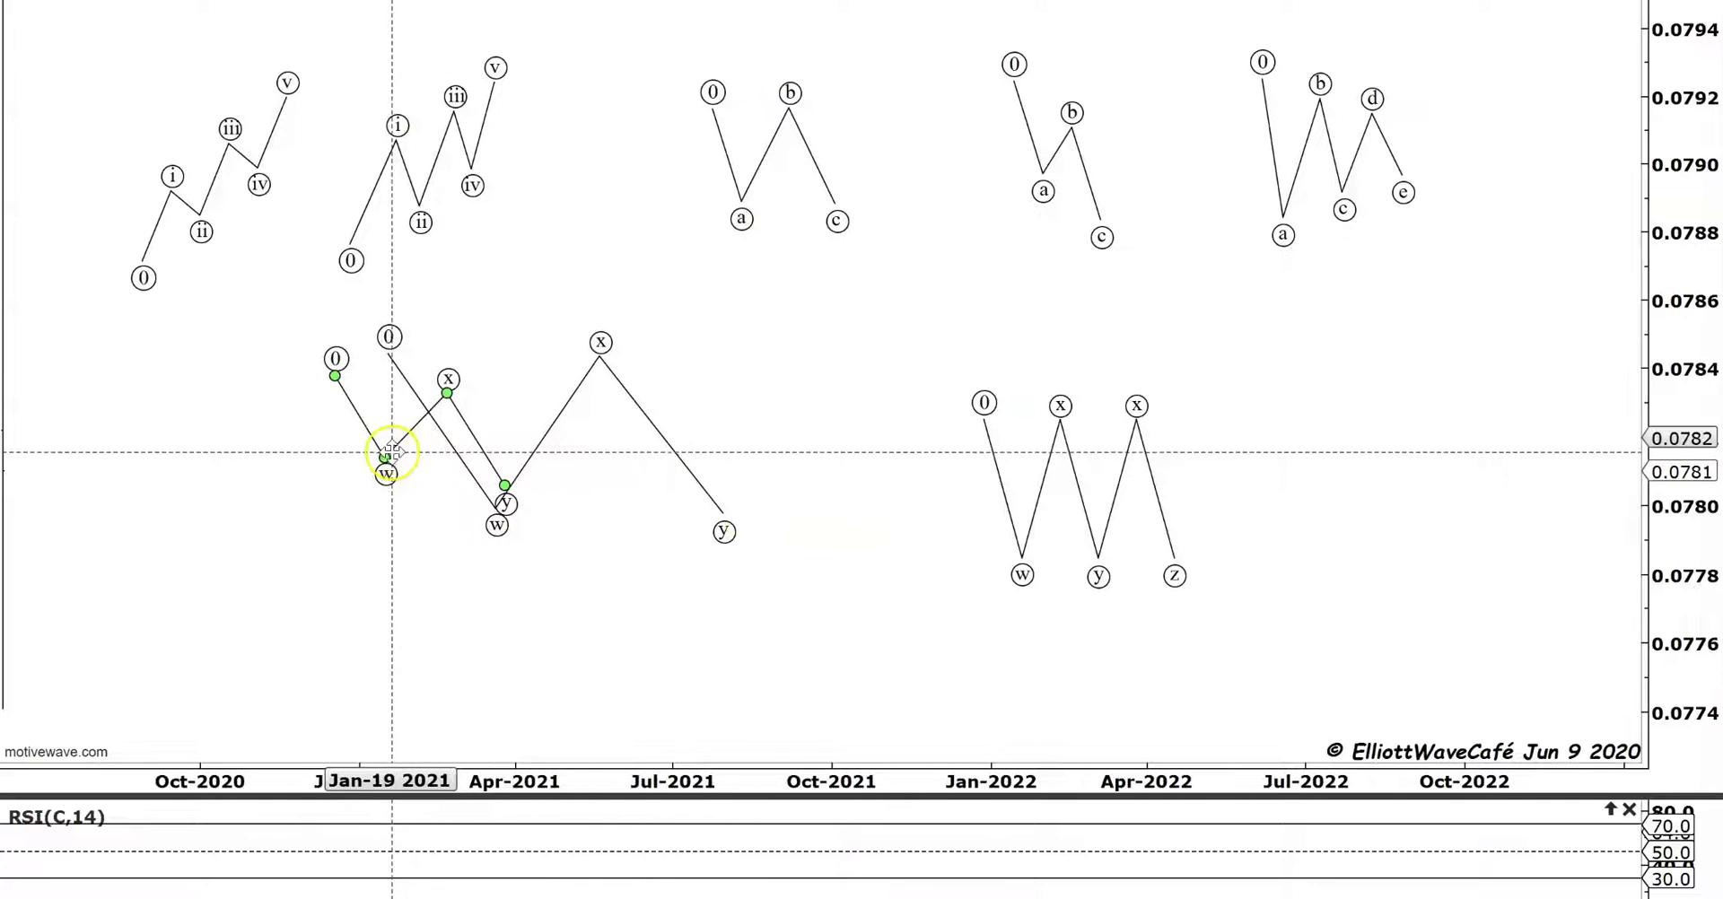
drag(440, 441, 376, 454)
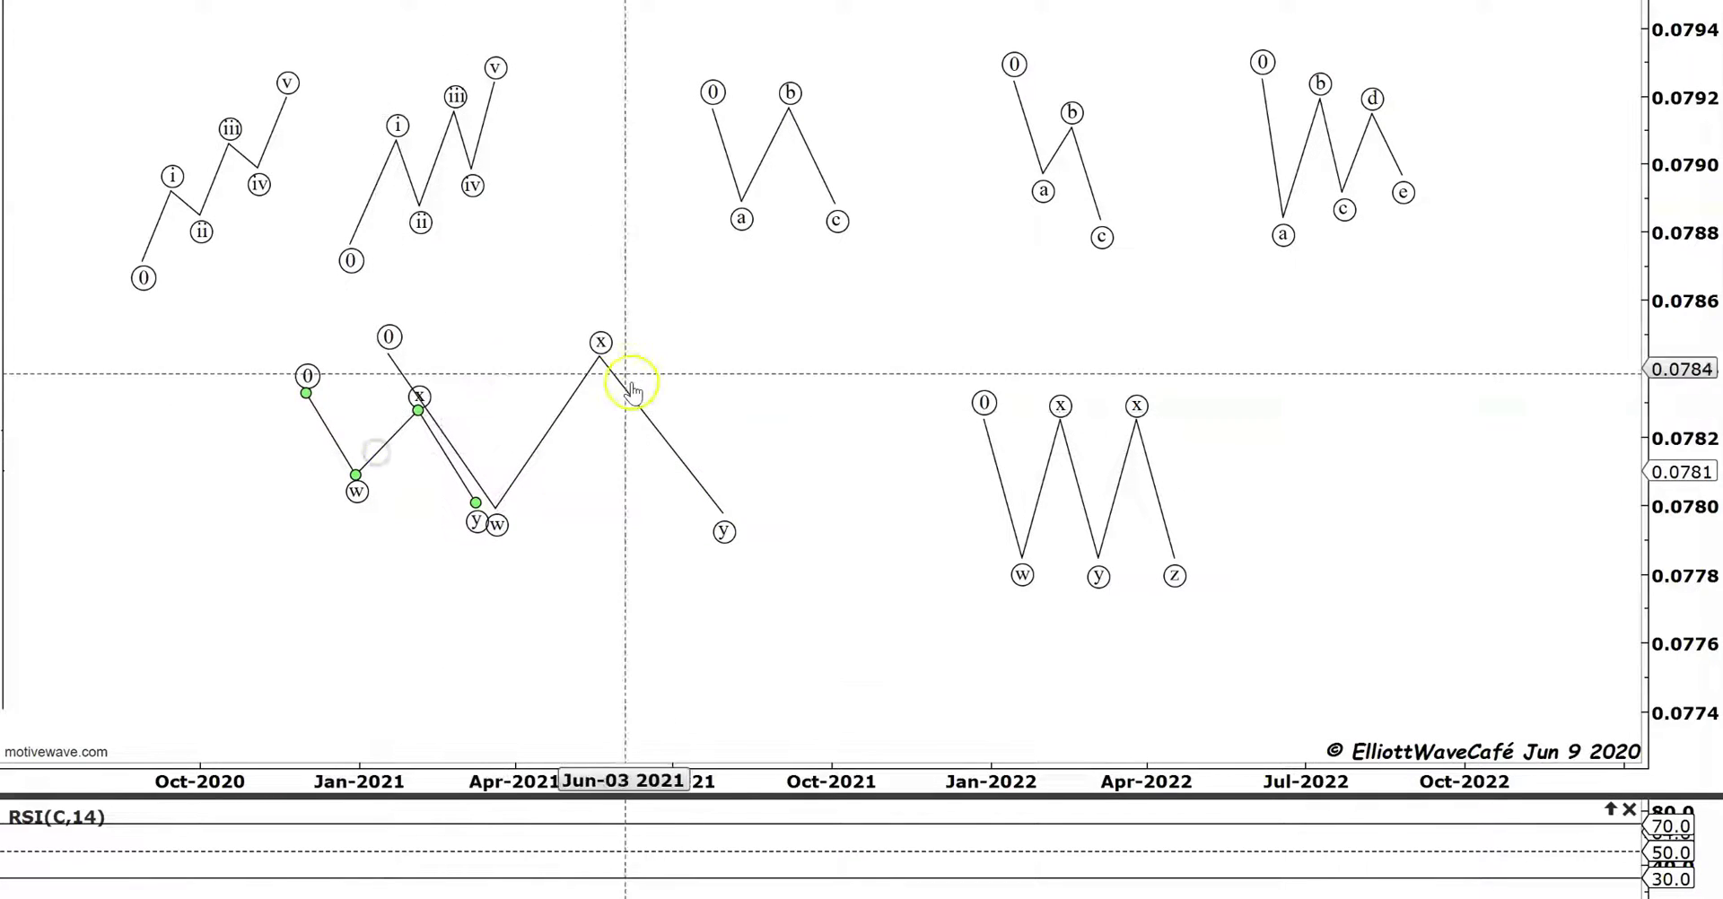
- Test a zigzag copy in the y leg, return it near Sep 2021, and move the small combo to Jul 2022
drag(1073, 162, 692, 409)
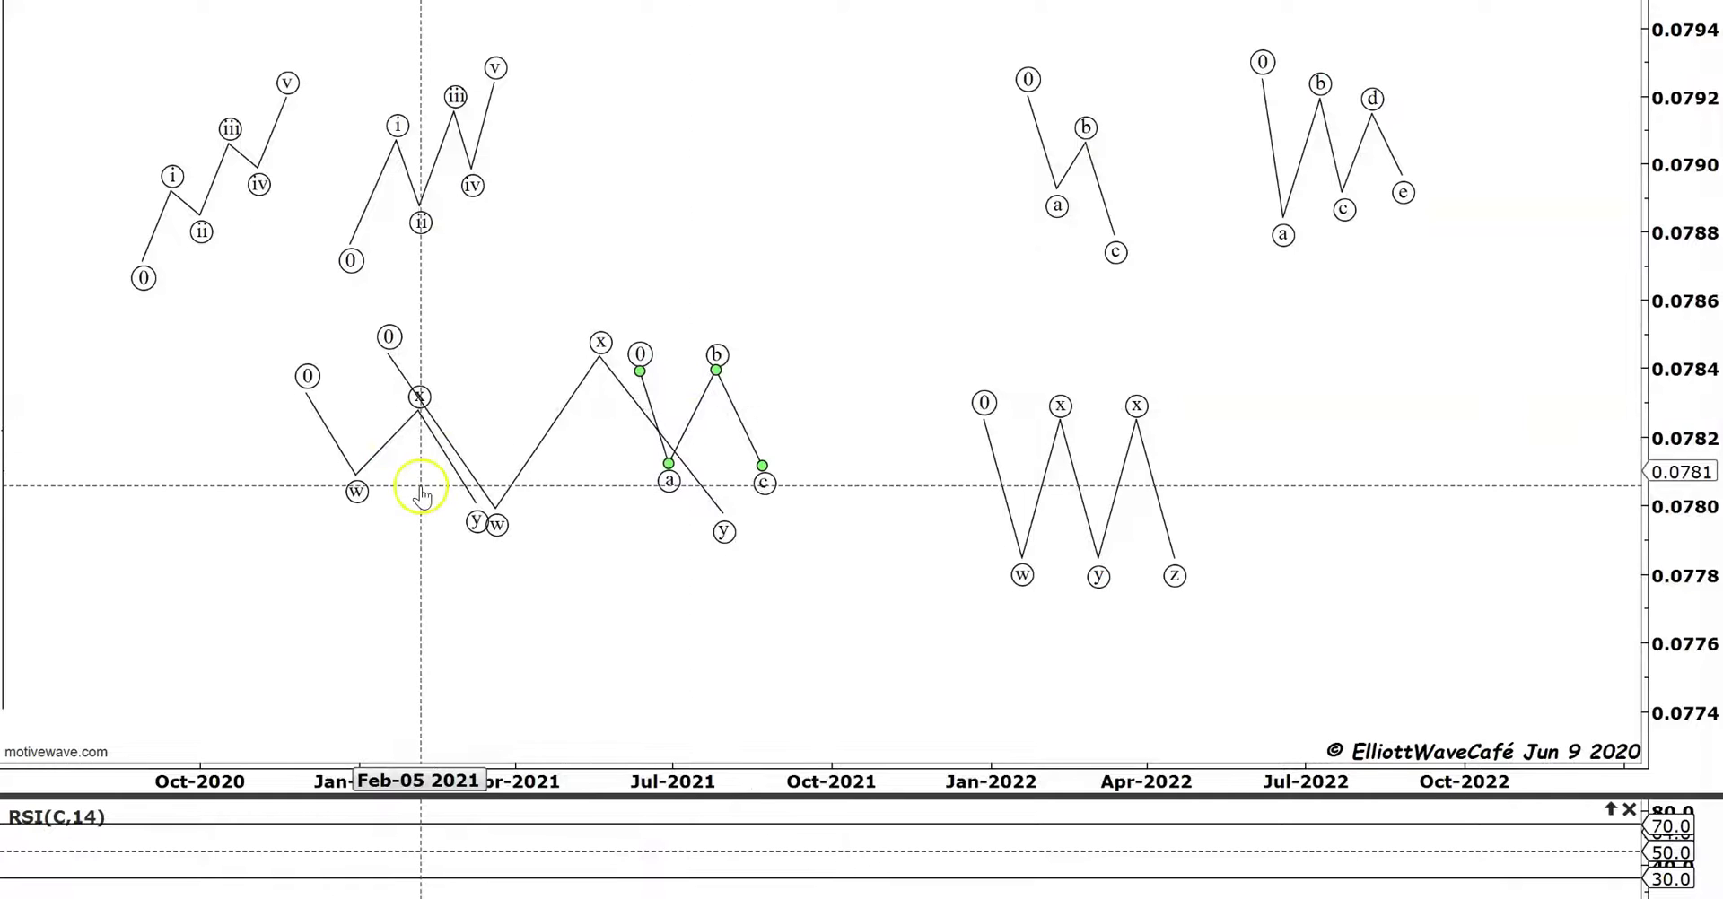
mouse_move(499, 534)
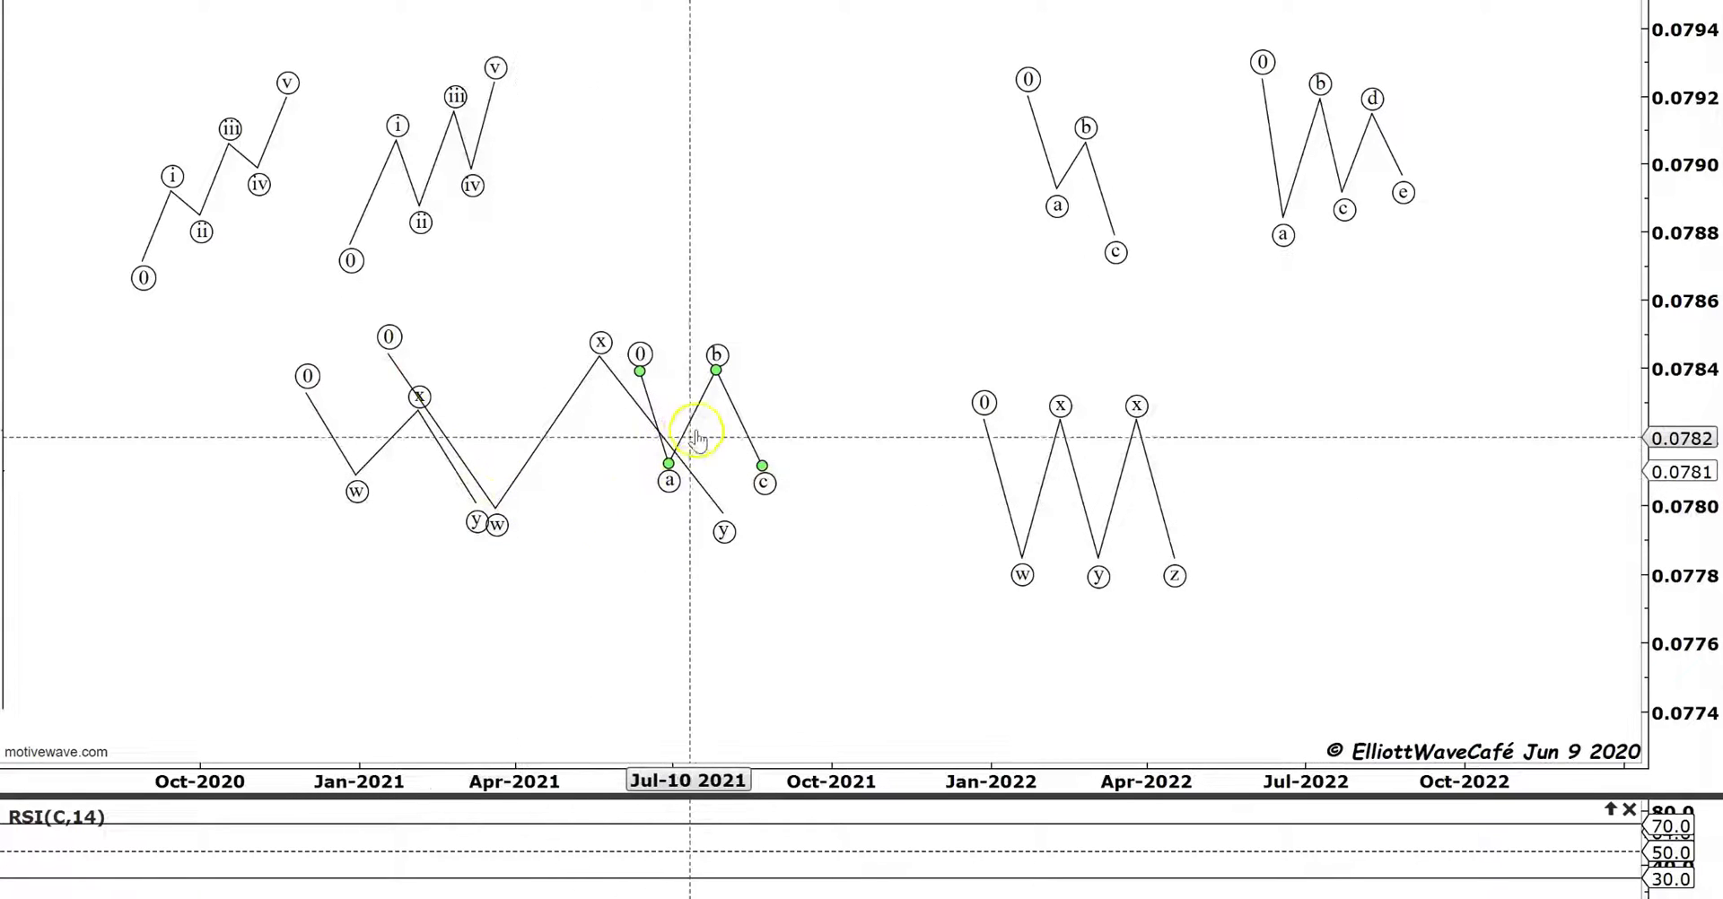
drag(687, 422, 813, 159)
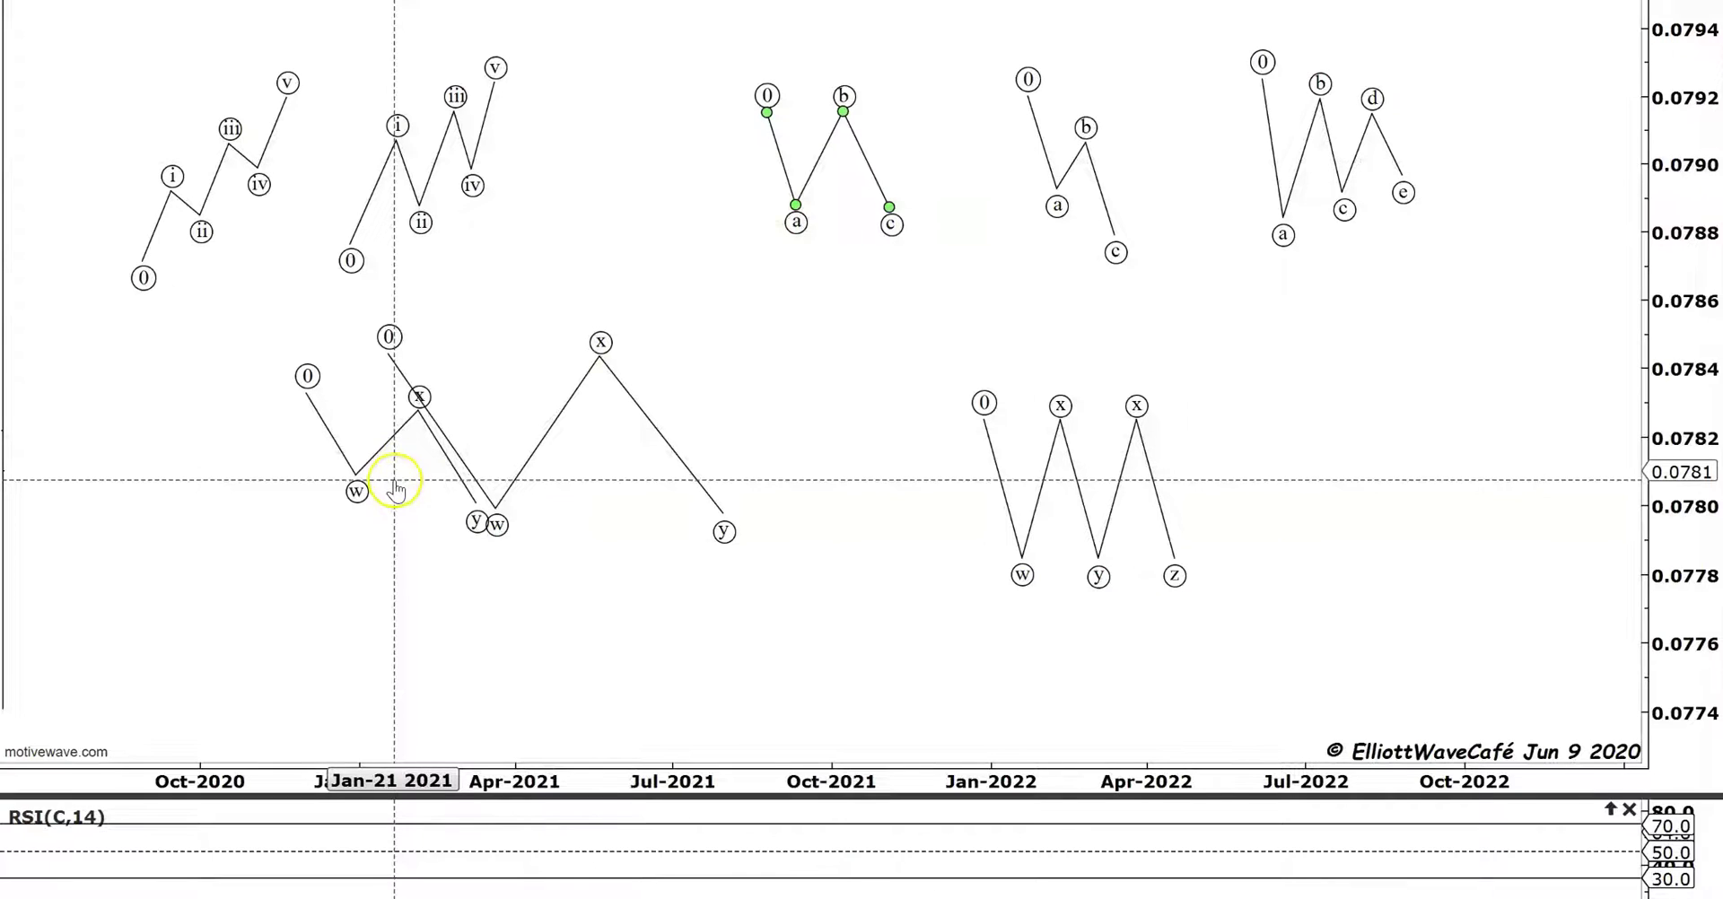
click(337, 444)
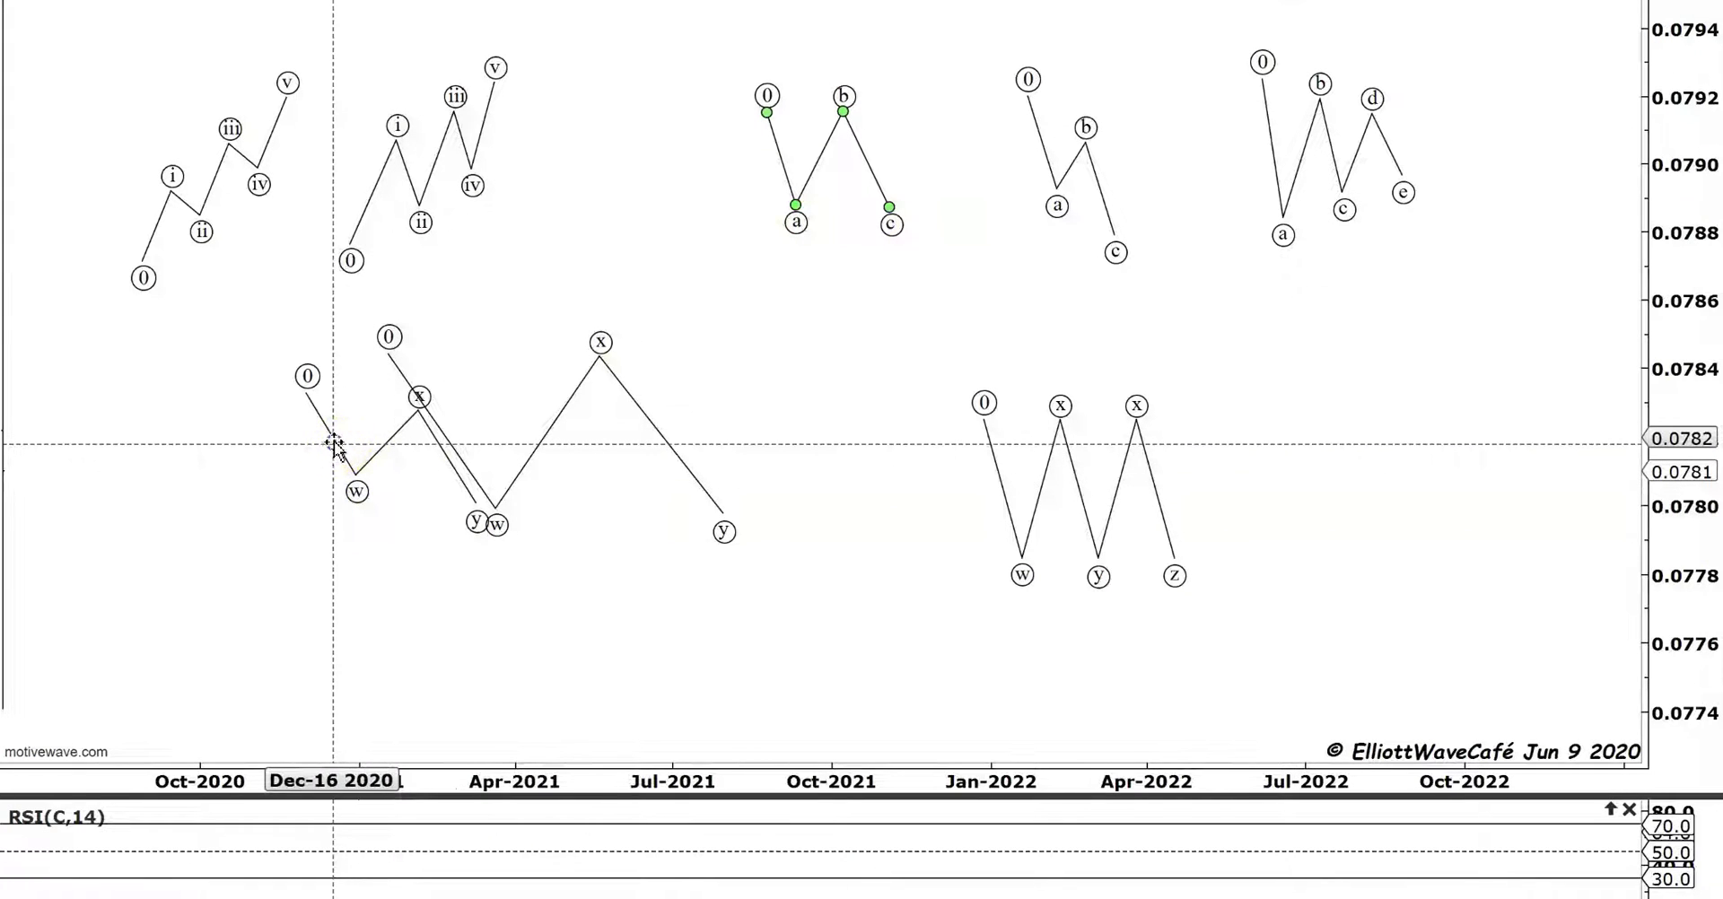
drag(334, 445, 1354, 456)
- Decompose the lower combo's w leg into an (a)-(b)-(c)-(d)-(e) triangle from its context menu
right_click(438, 427)
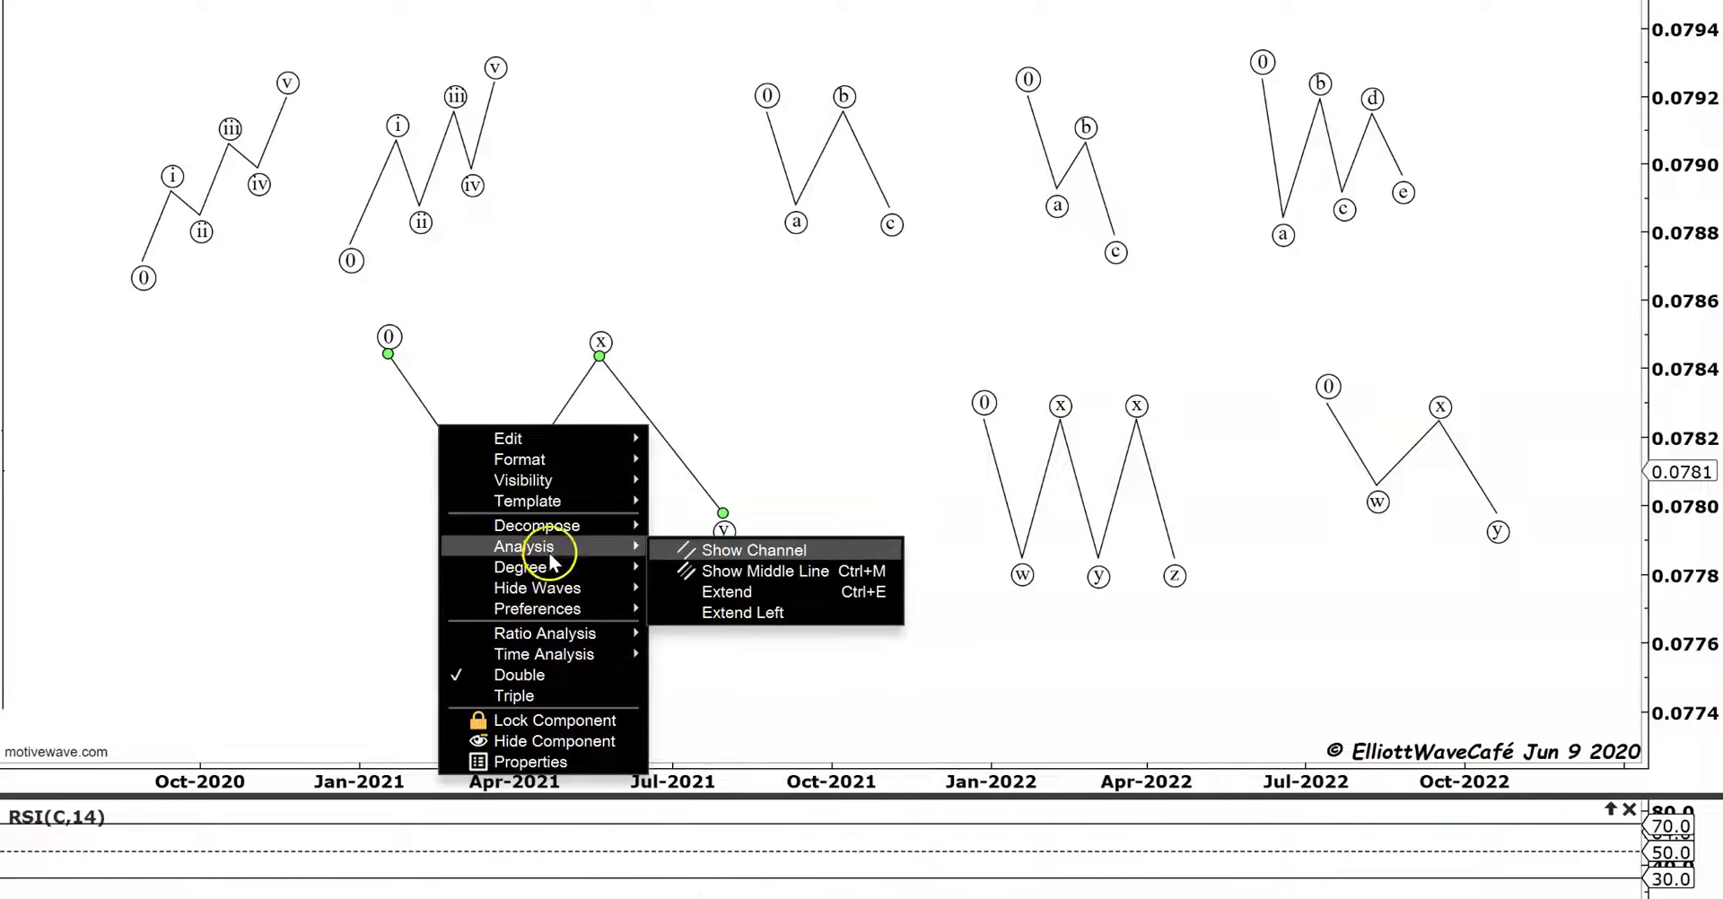
mouse_move(562, 531)
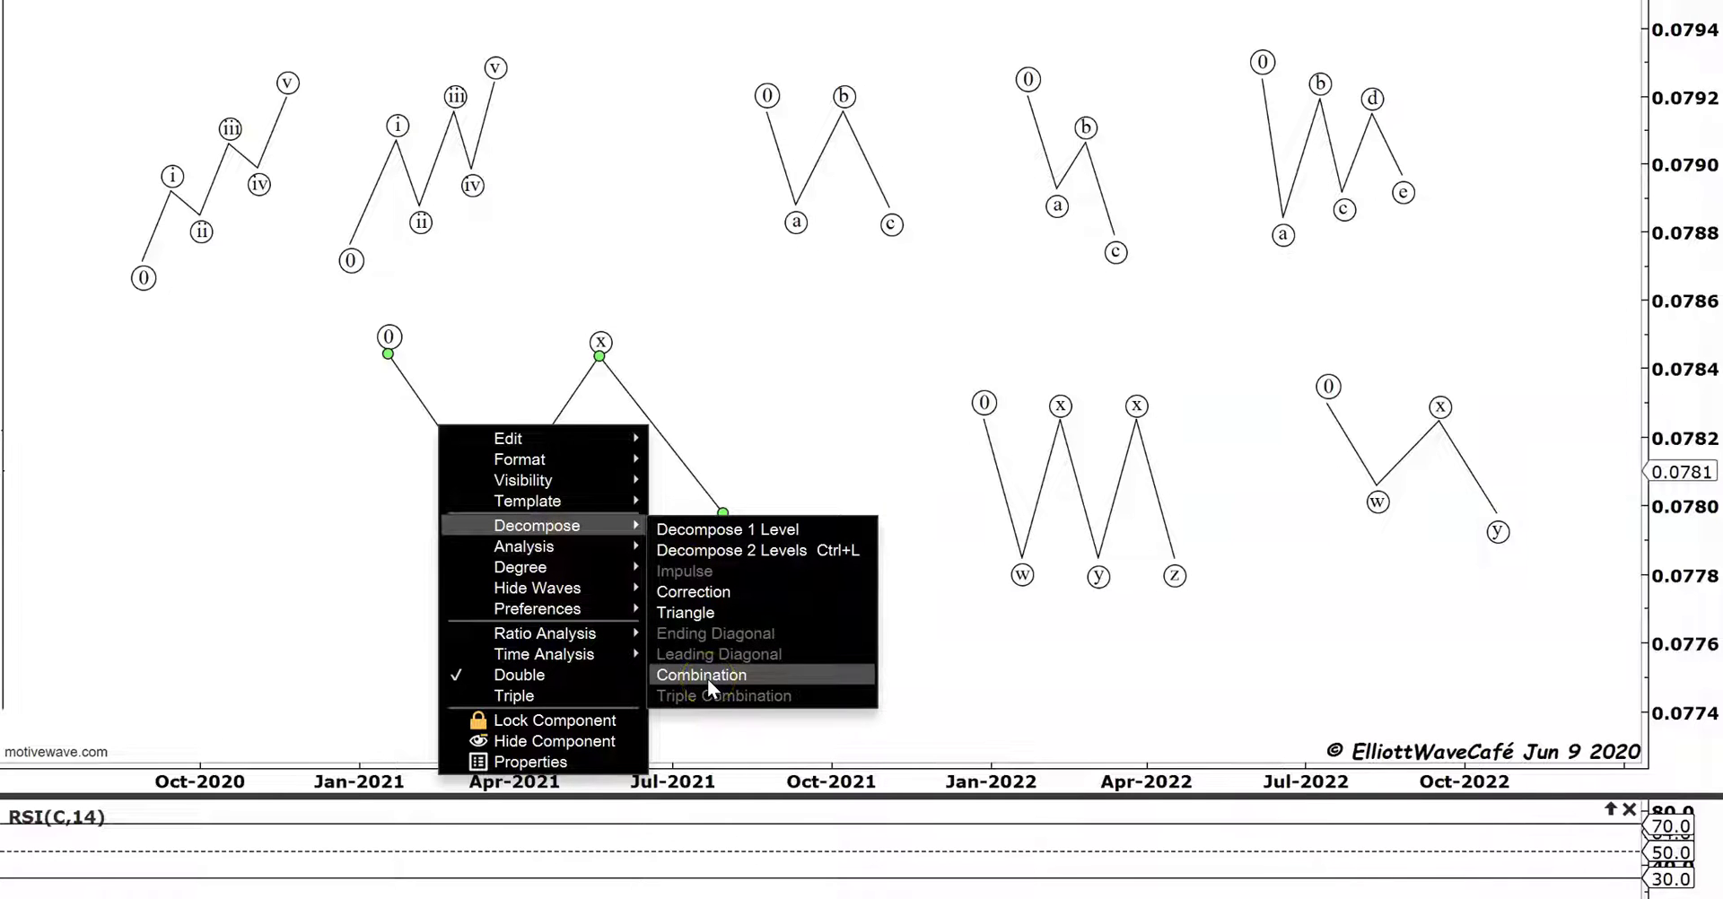
click(709, 614)
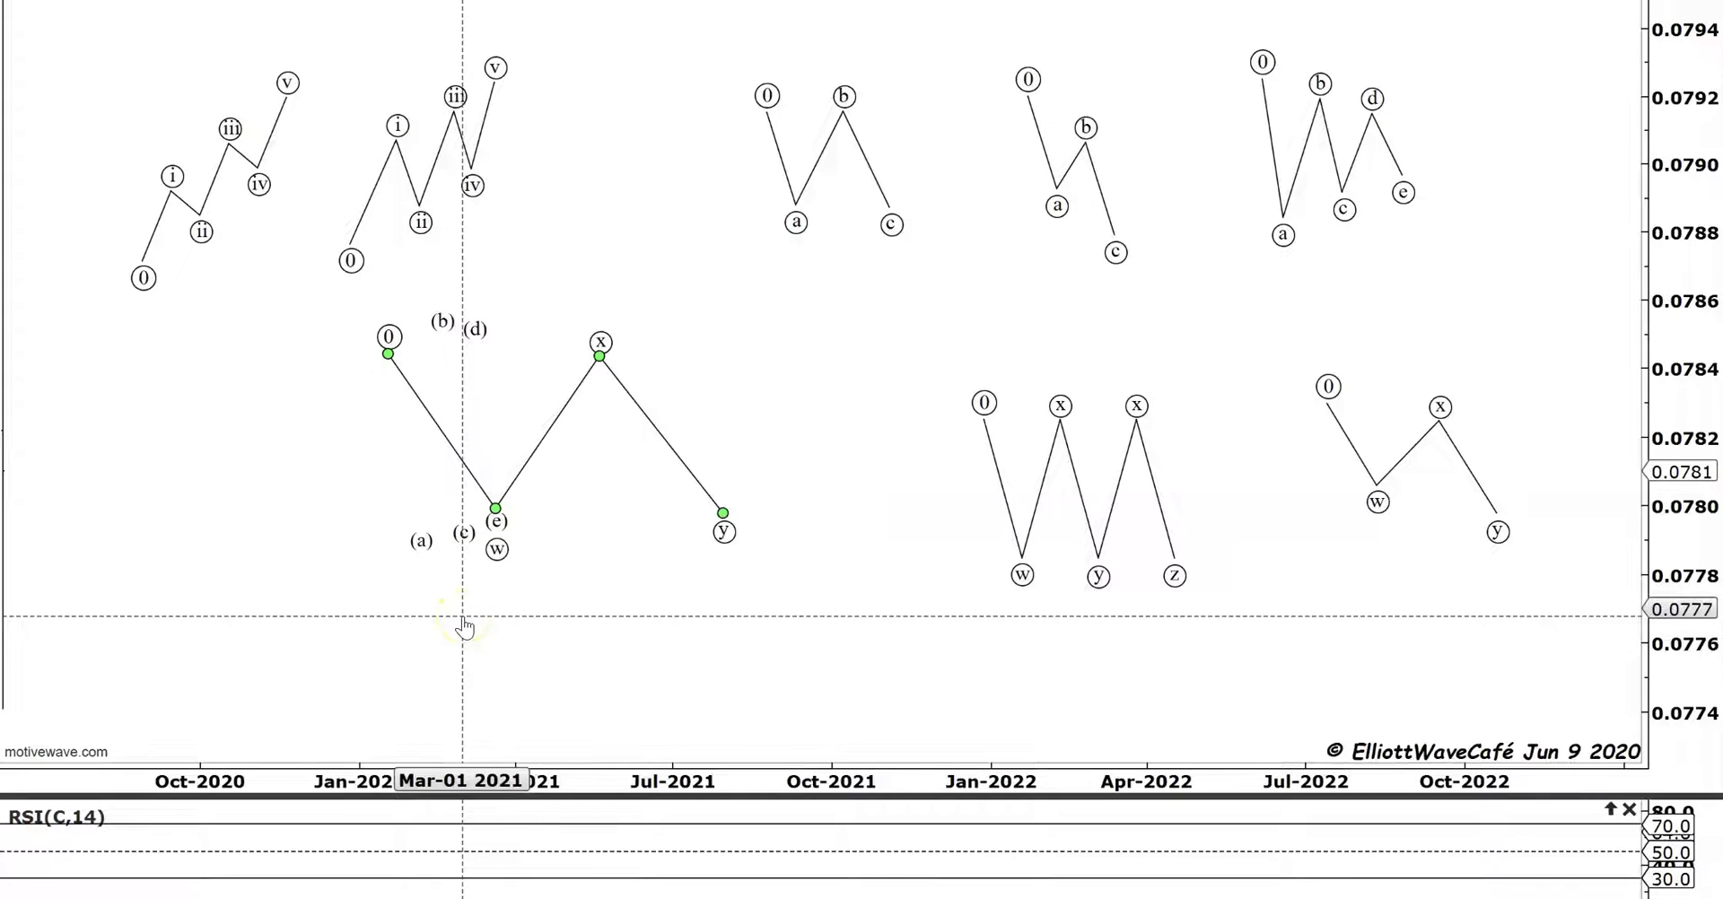
click(505, 405)
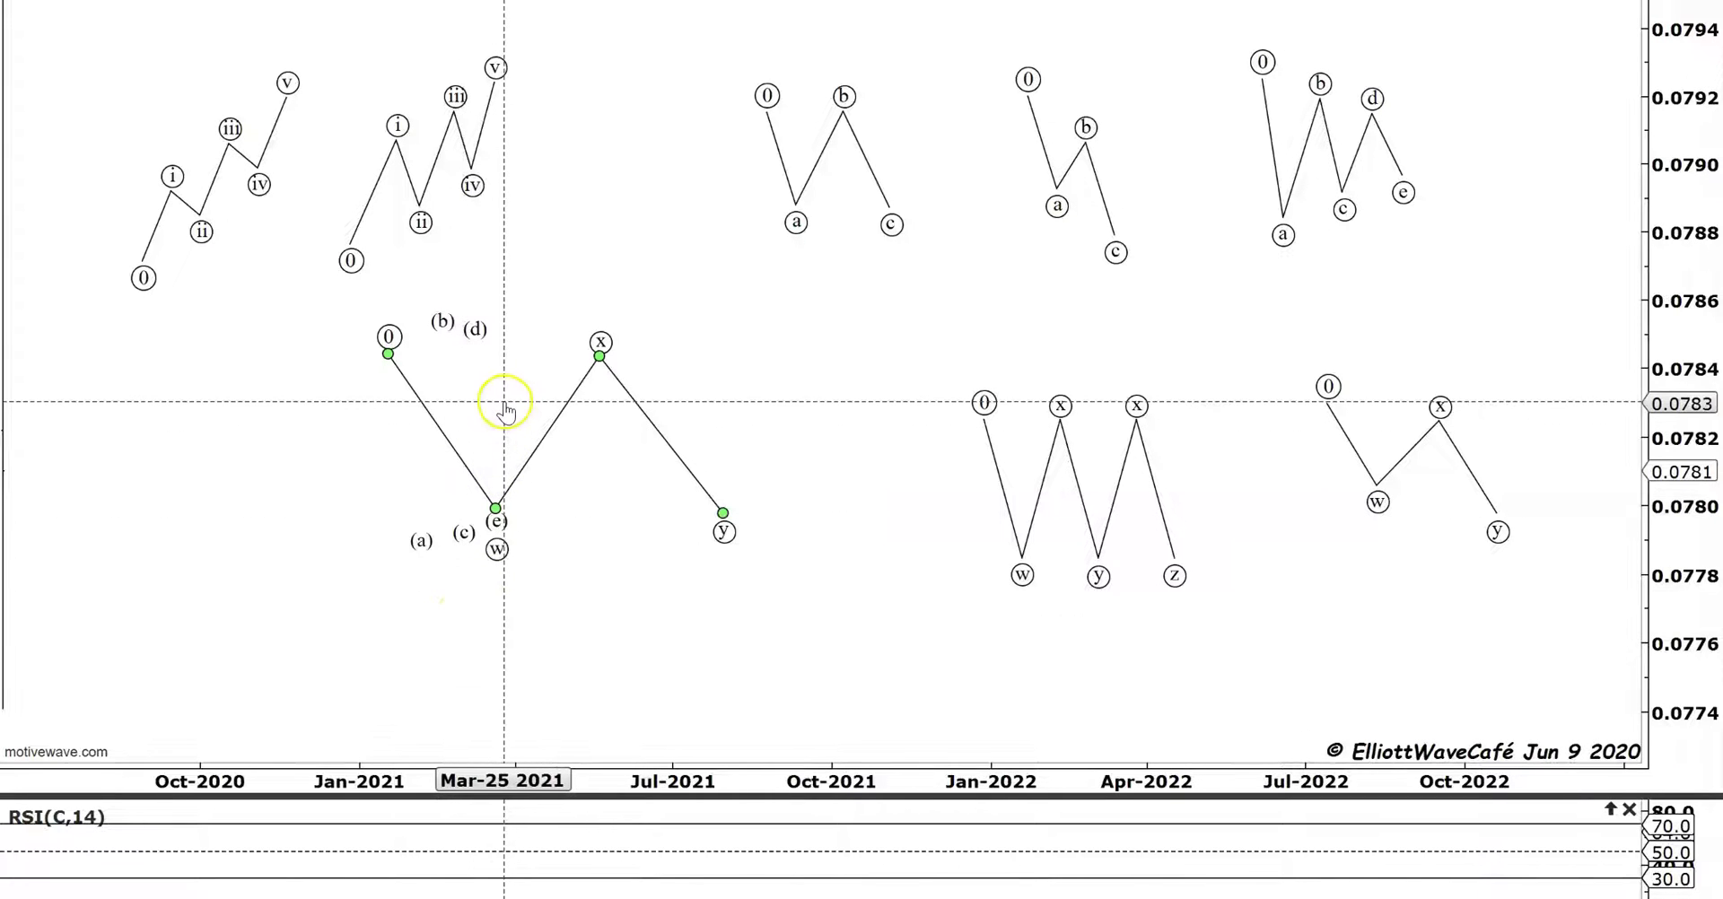
right_click(428, 418)
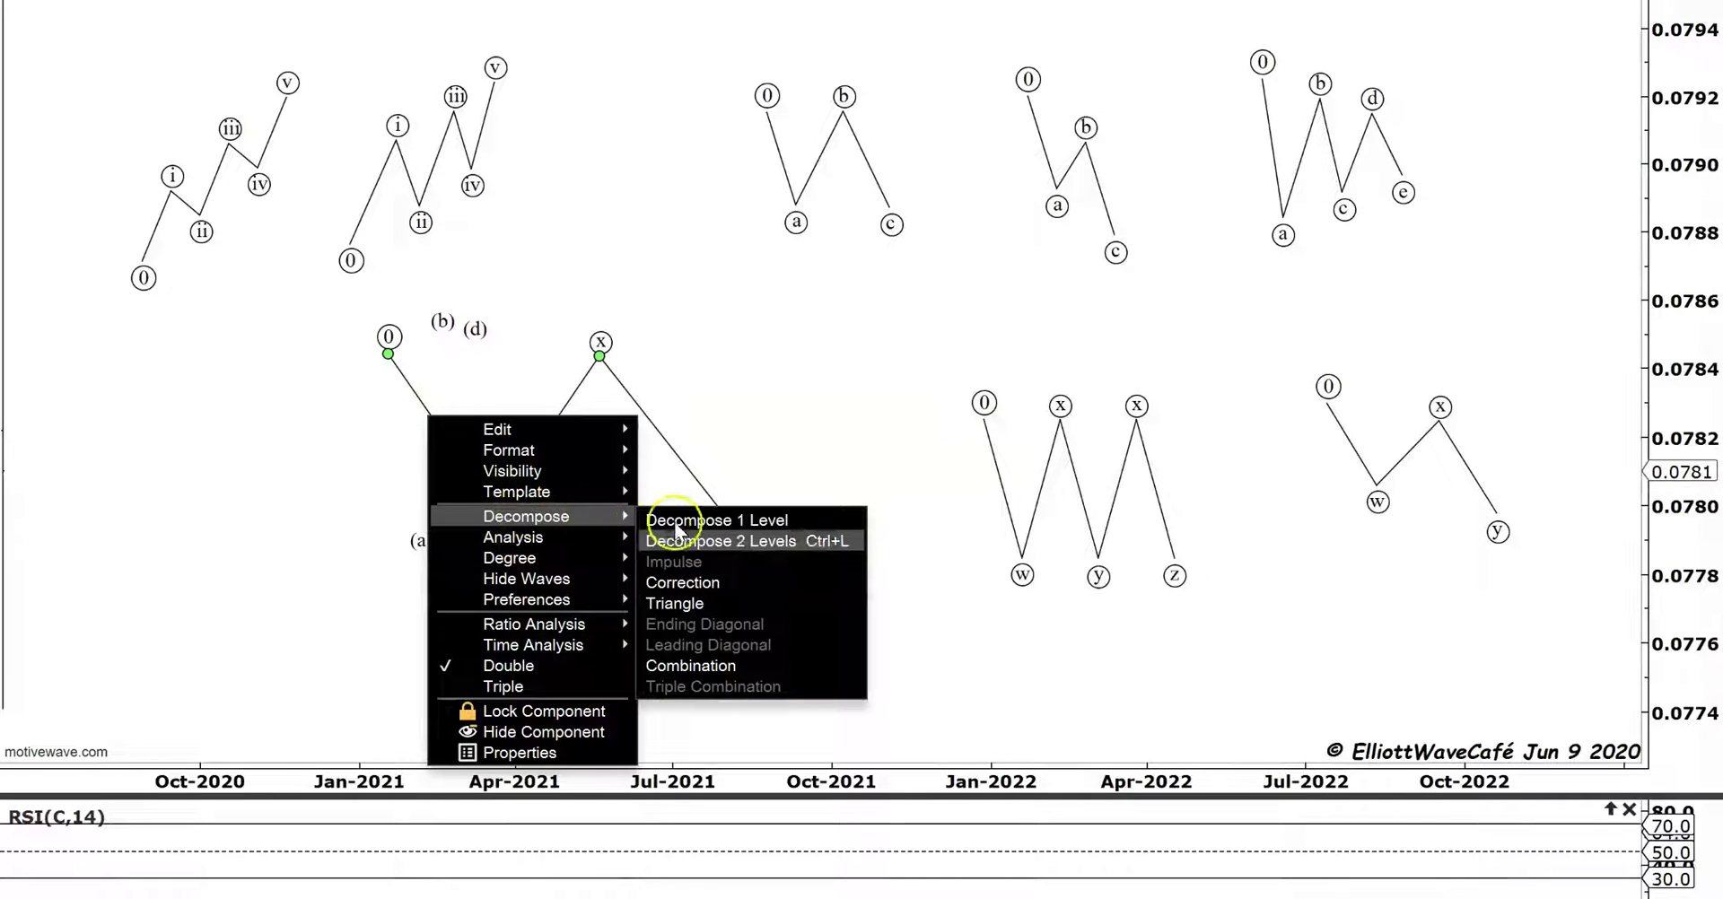
click(279, 509)
click(505, 556)
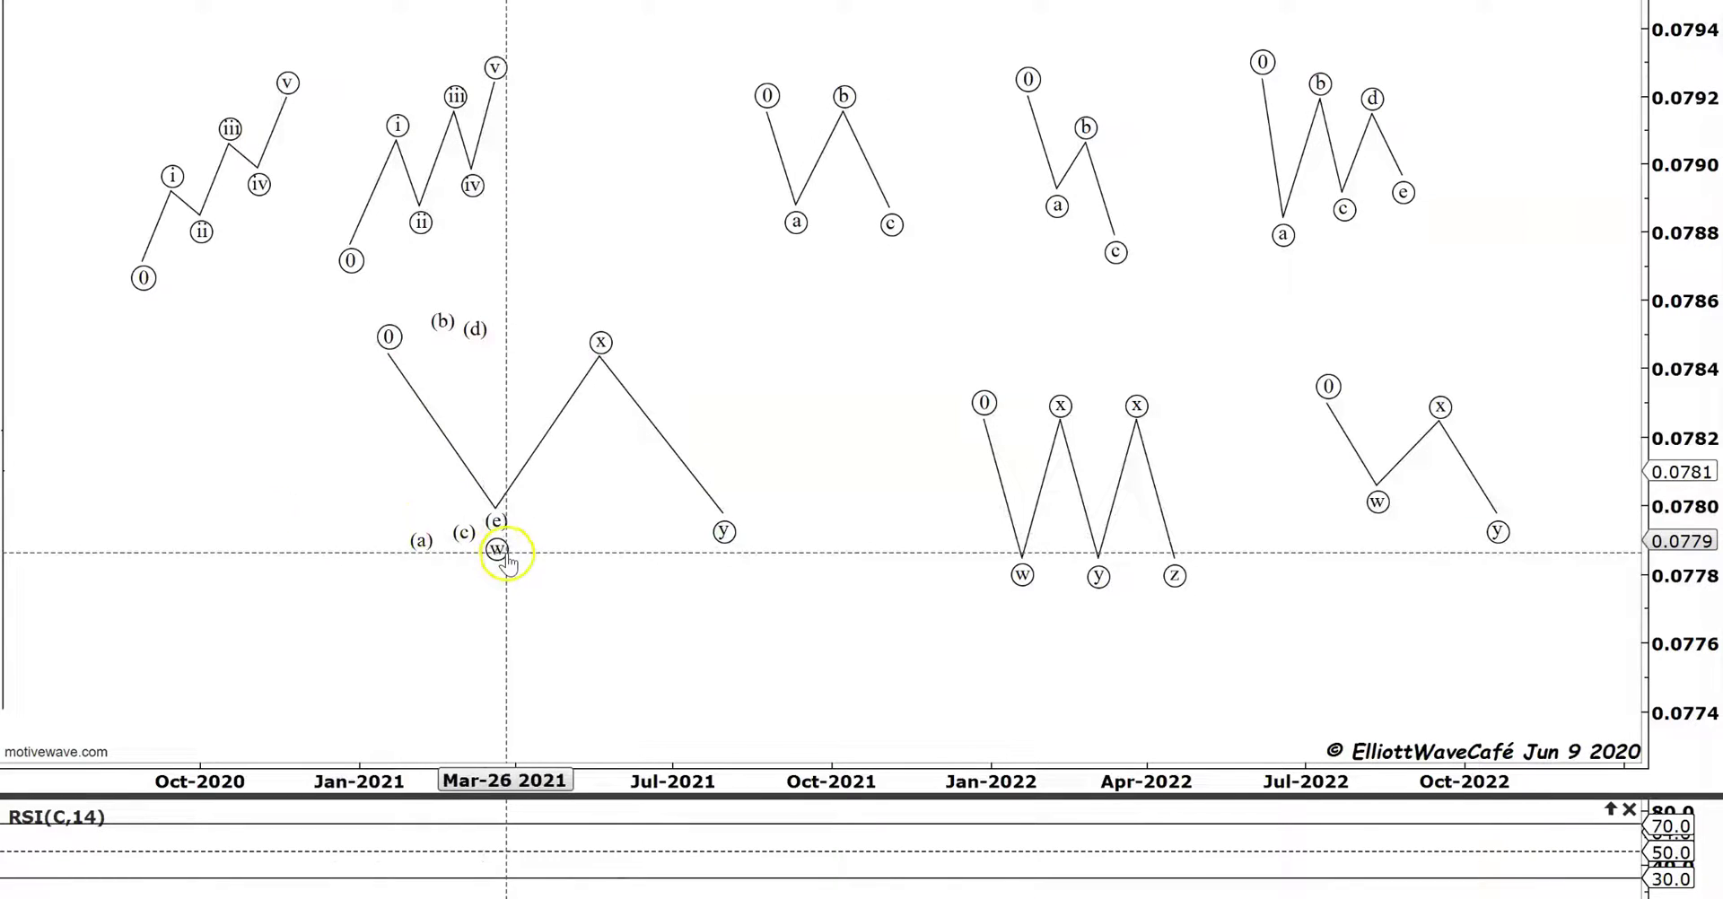
- Select the (d) triangle sub-wave in the w leg and delete it, leaving the combo plain
click(477, 331)
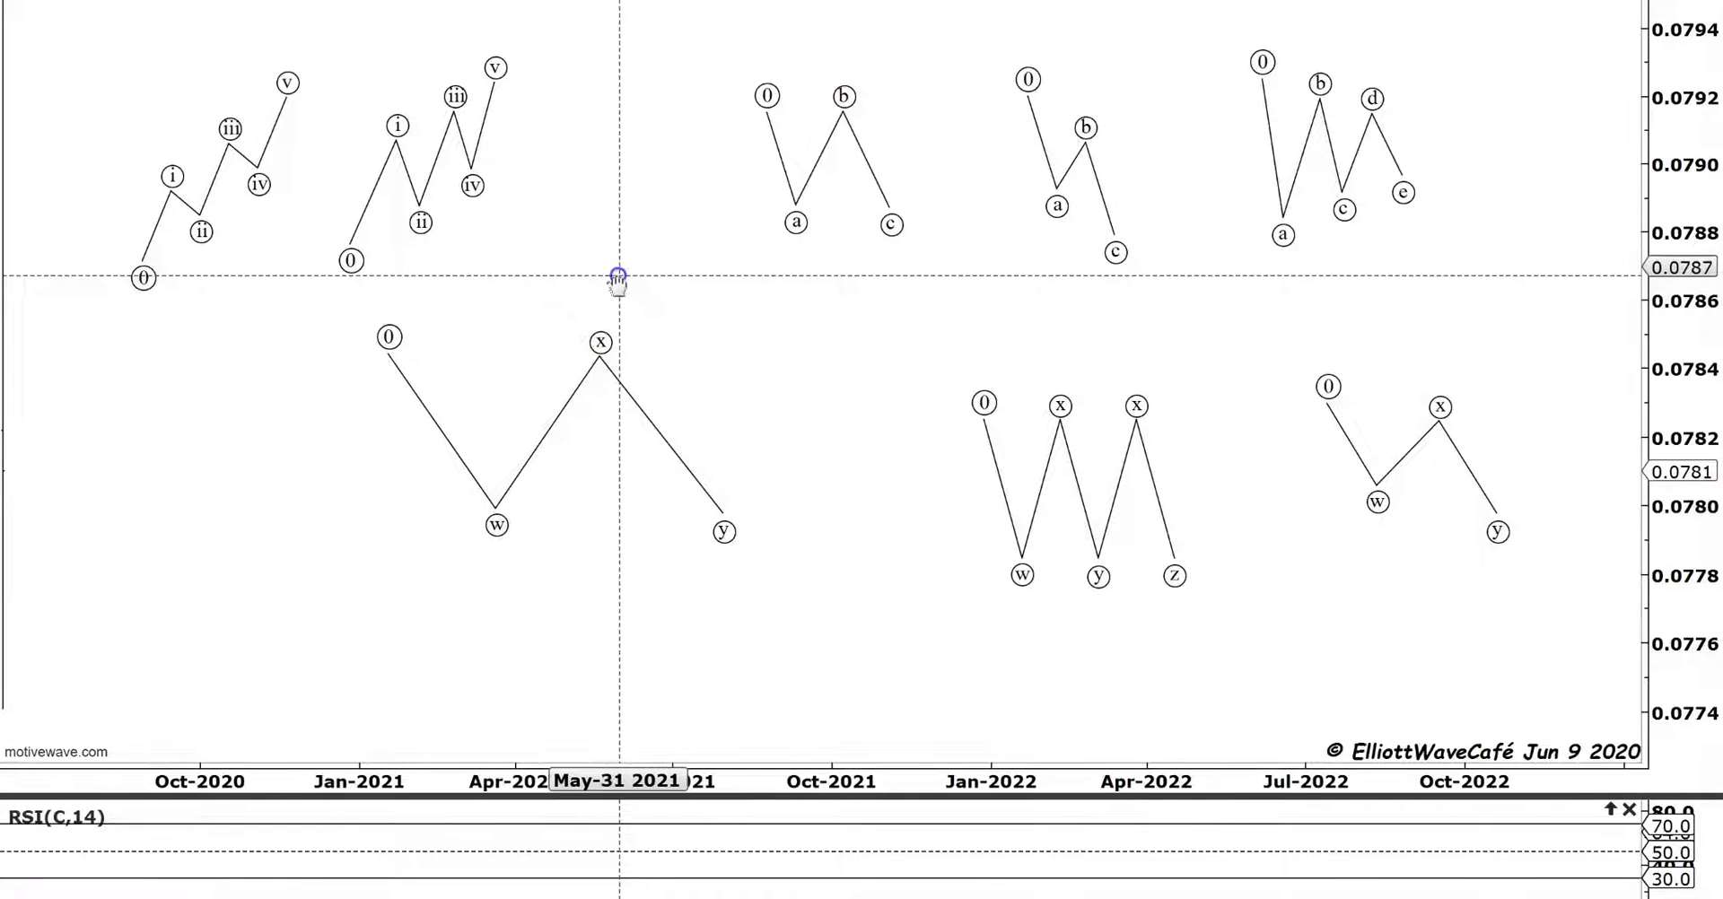
click(798, 325)
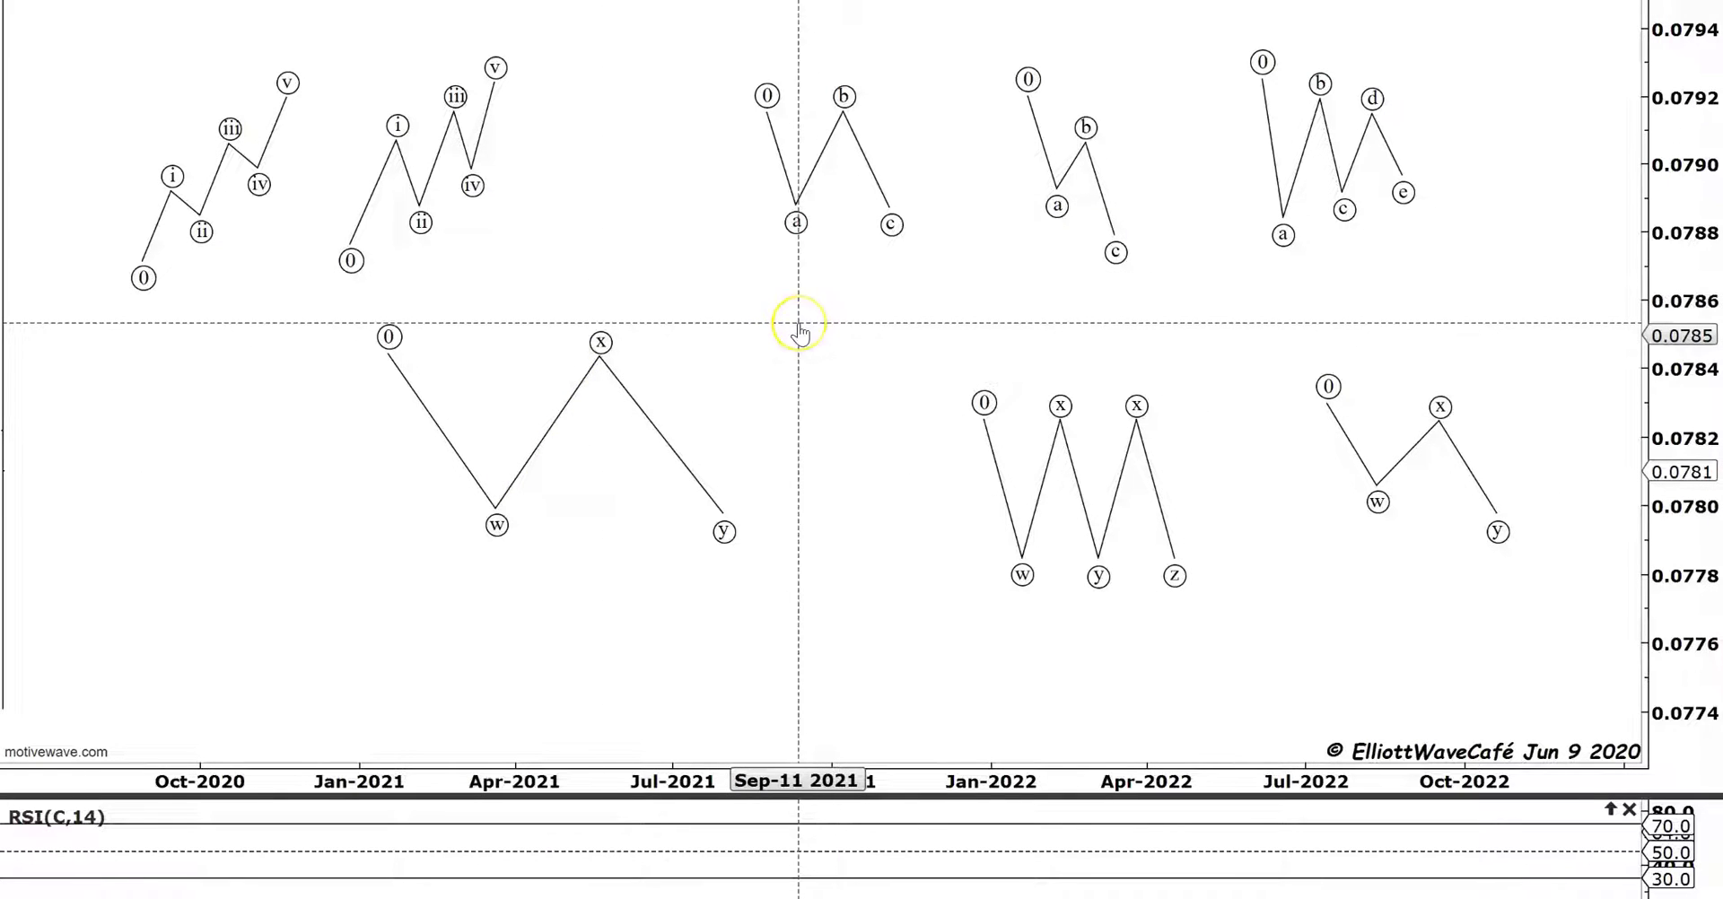
click(843, 401)
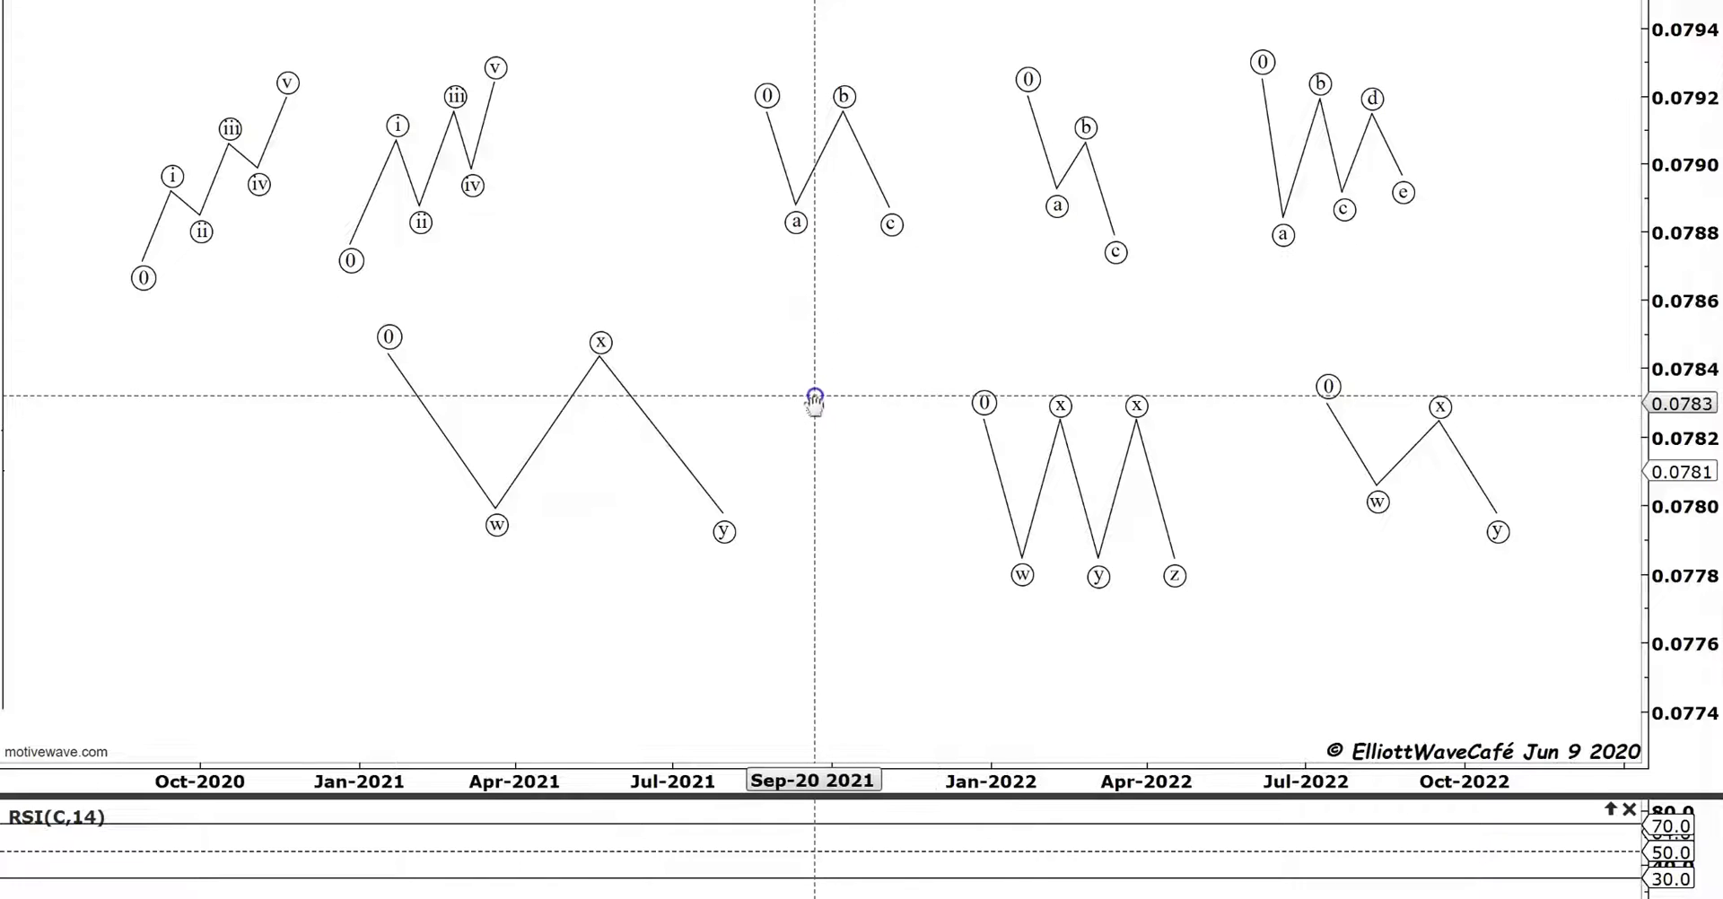